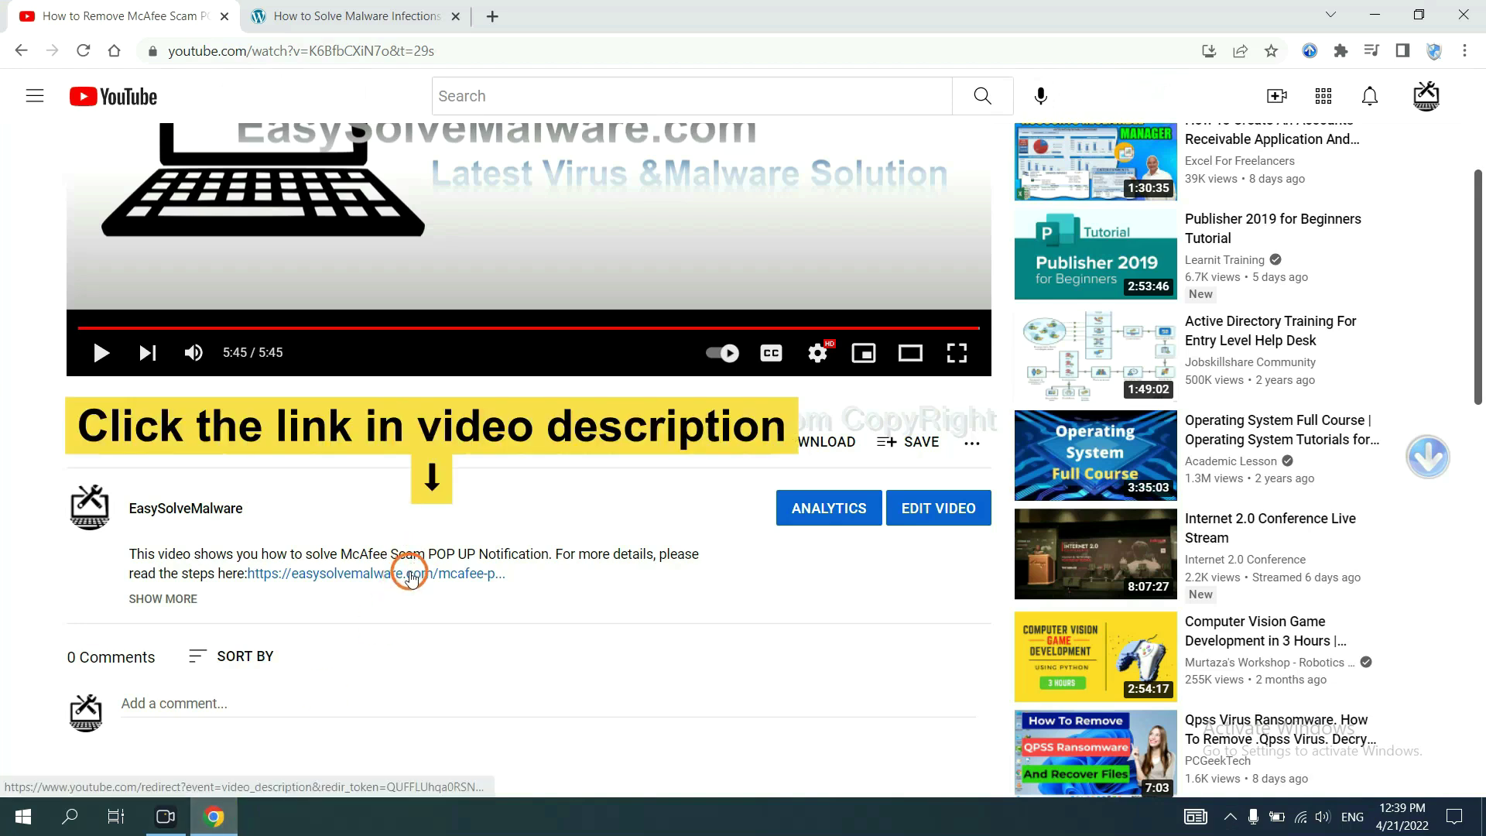
Open the malware removal guide linked in the video description and download SpyHunter for Windows.
left_click(410, 574)
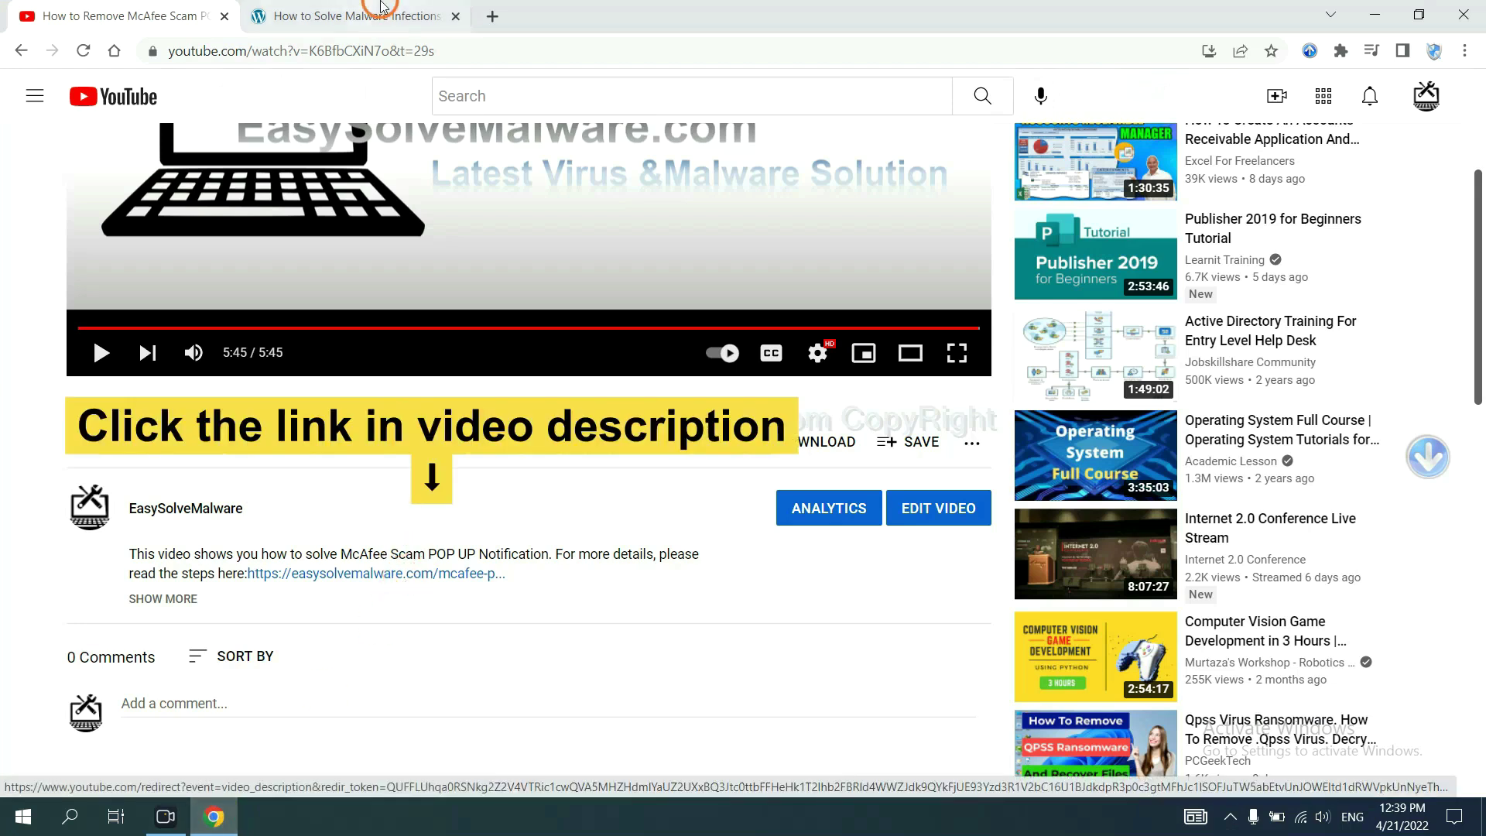
scroll(1279, 305, "down", 4)
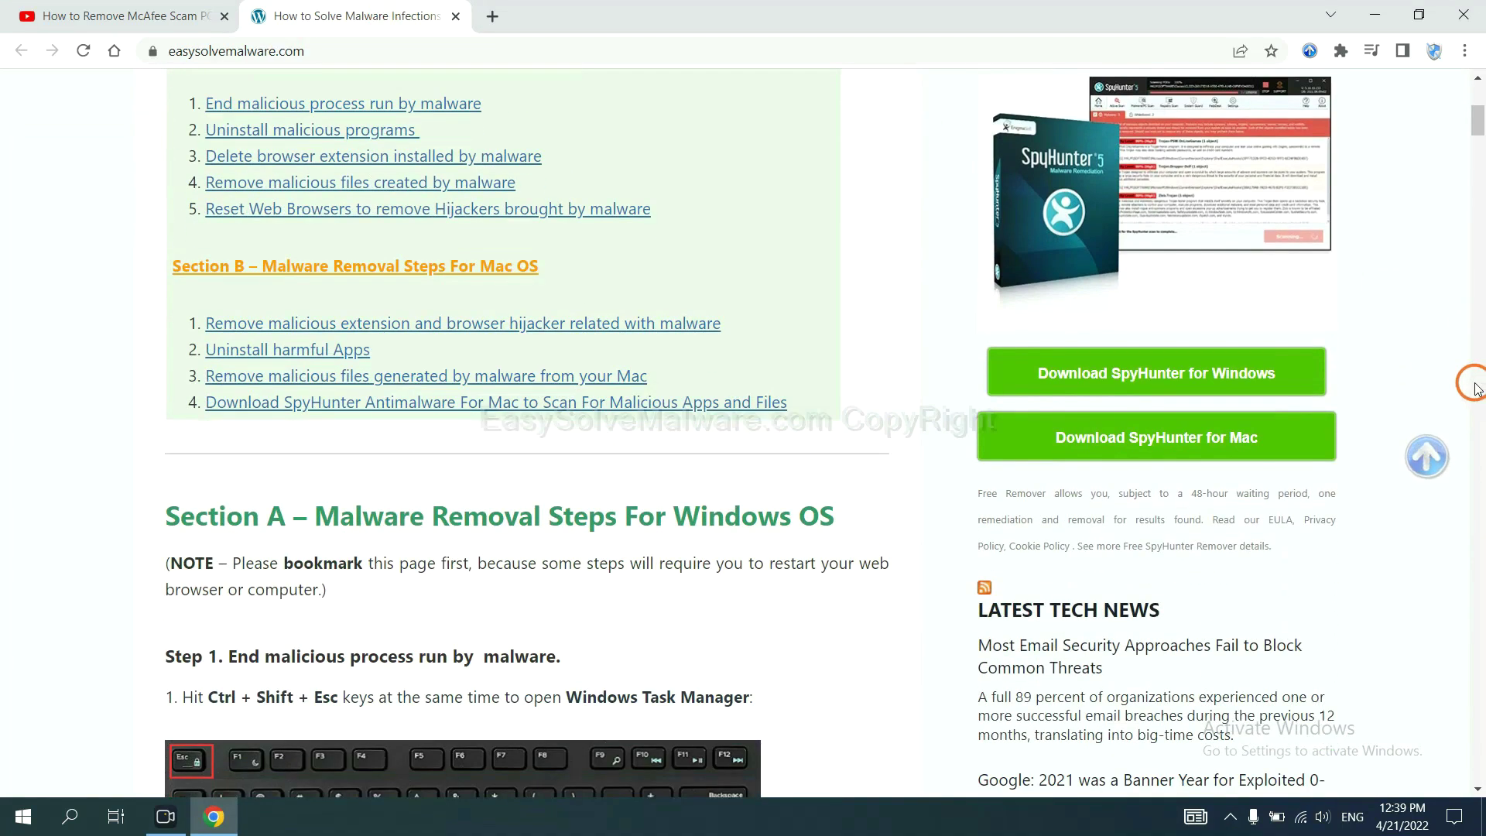
left_click(1263, 370)
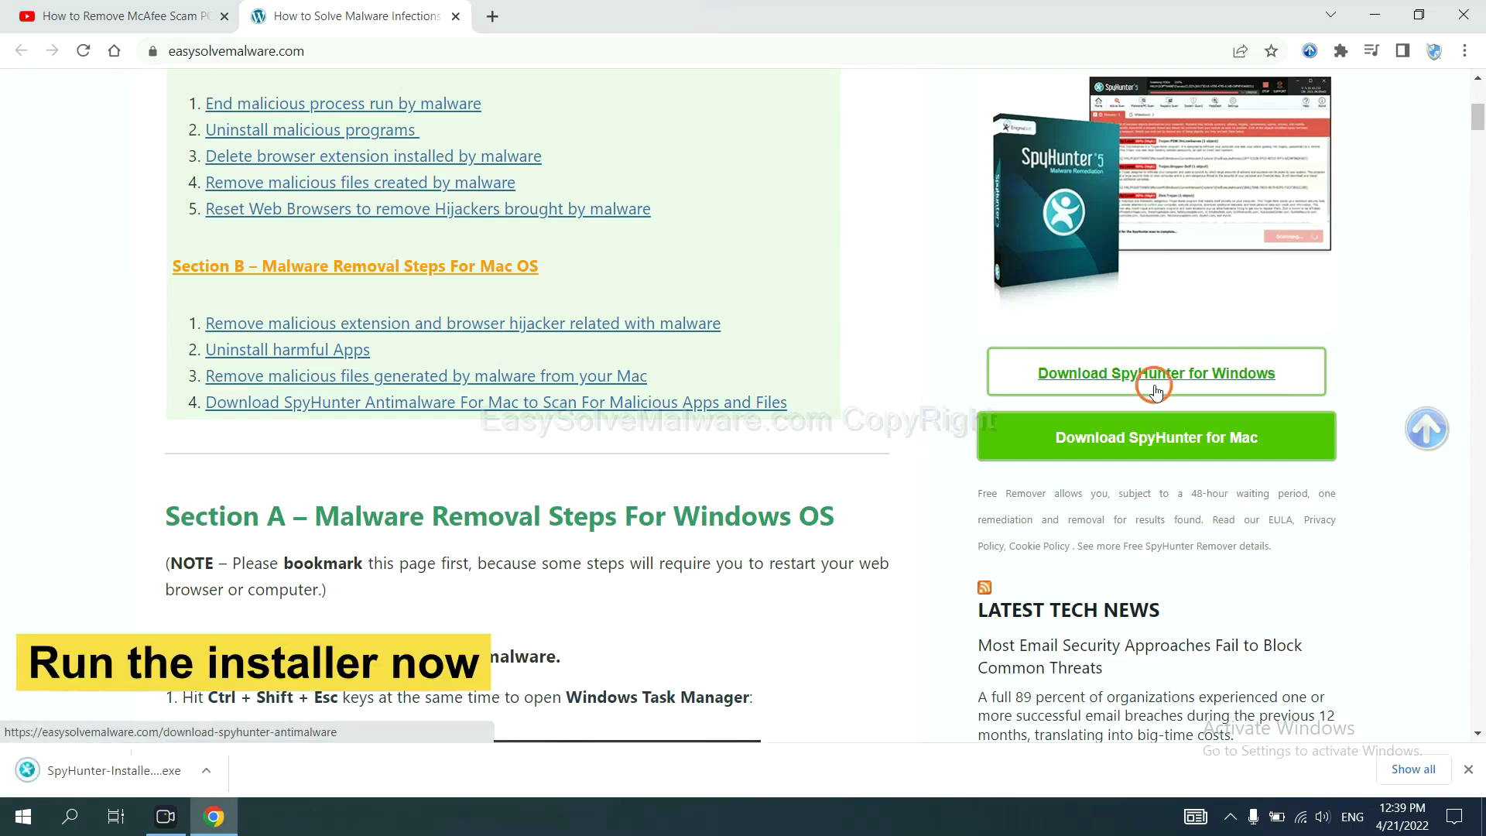
Run the downloaded SpyHunter 5 installer in English, accept the EULA and Privacy Policy, and complete the installation.
left_click(94, 774)
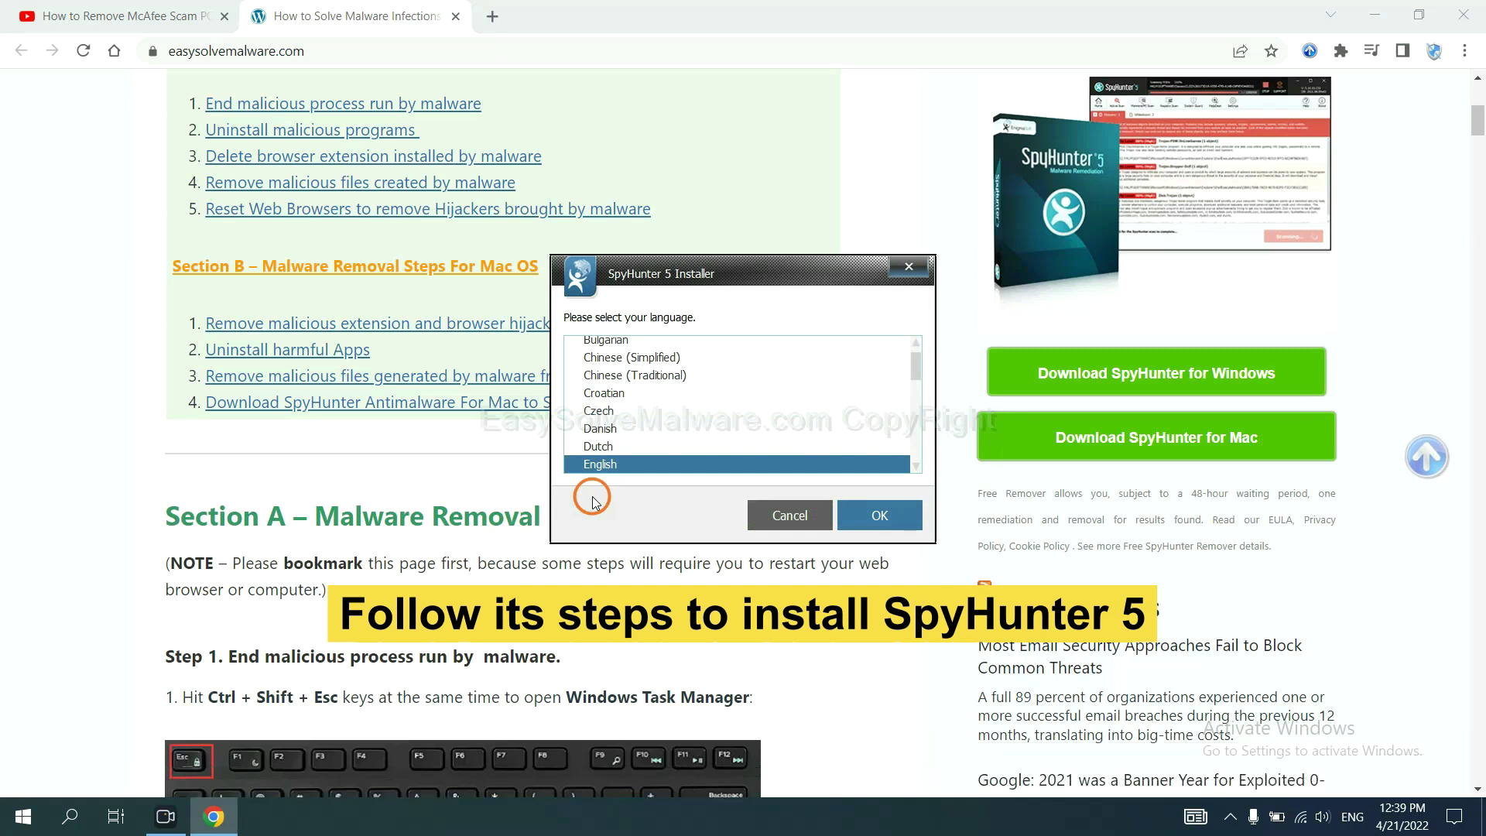
left_click(851, 511)
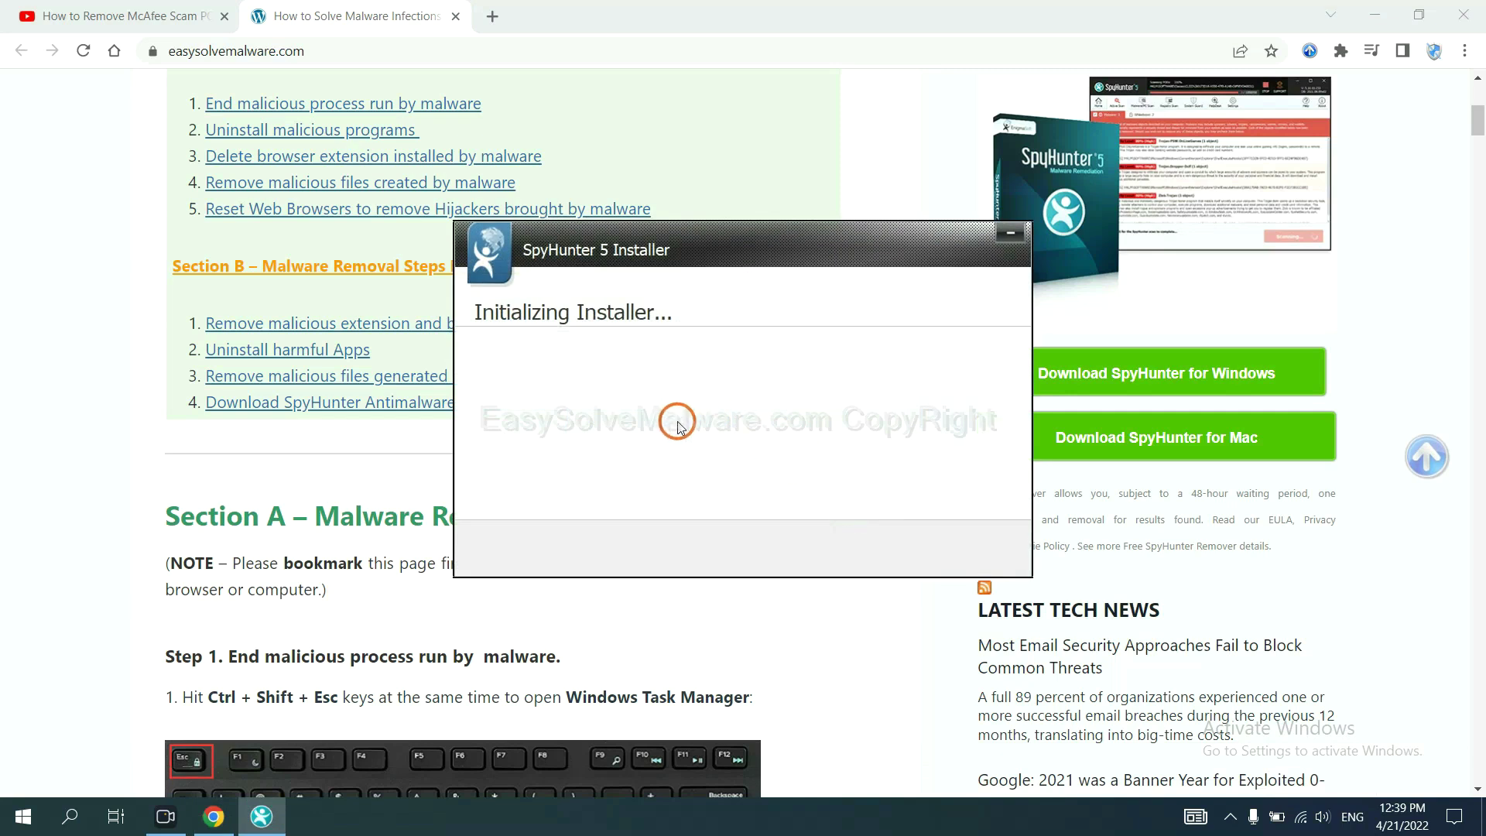
left_click(637, 422)
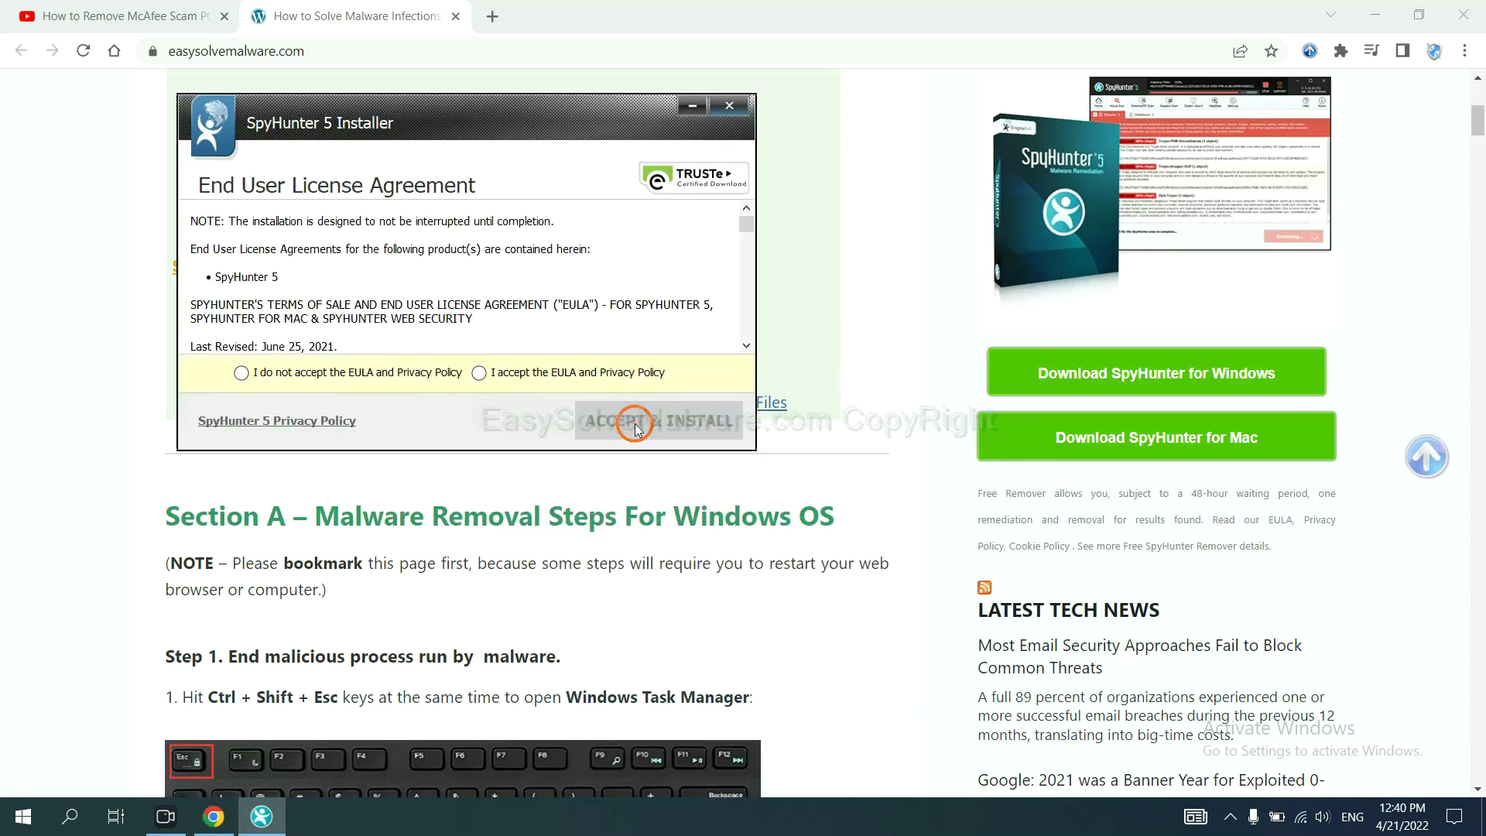
left_click(479, 373)
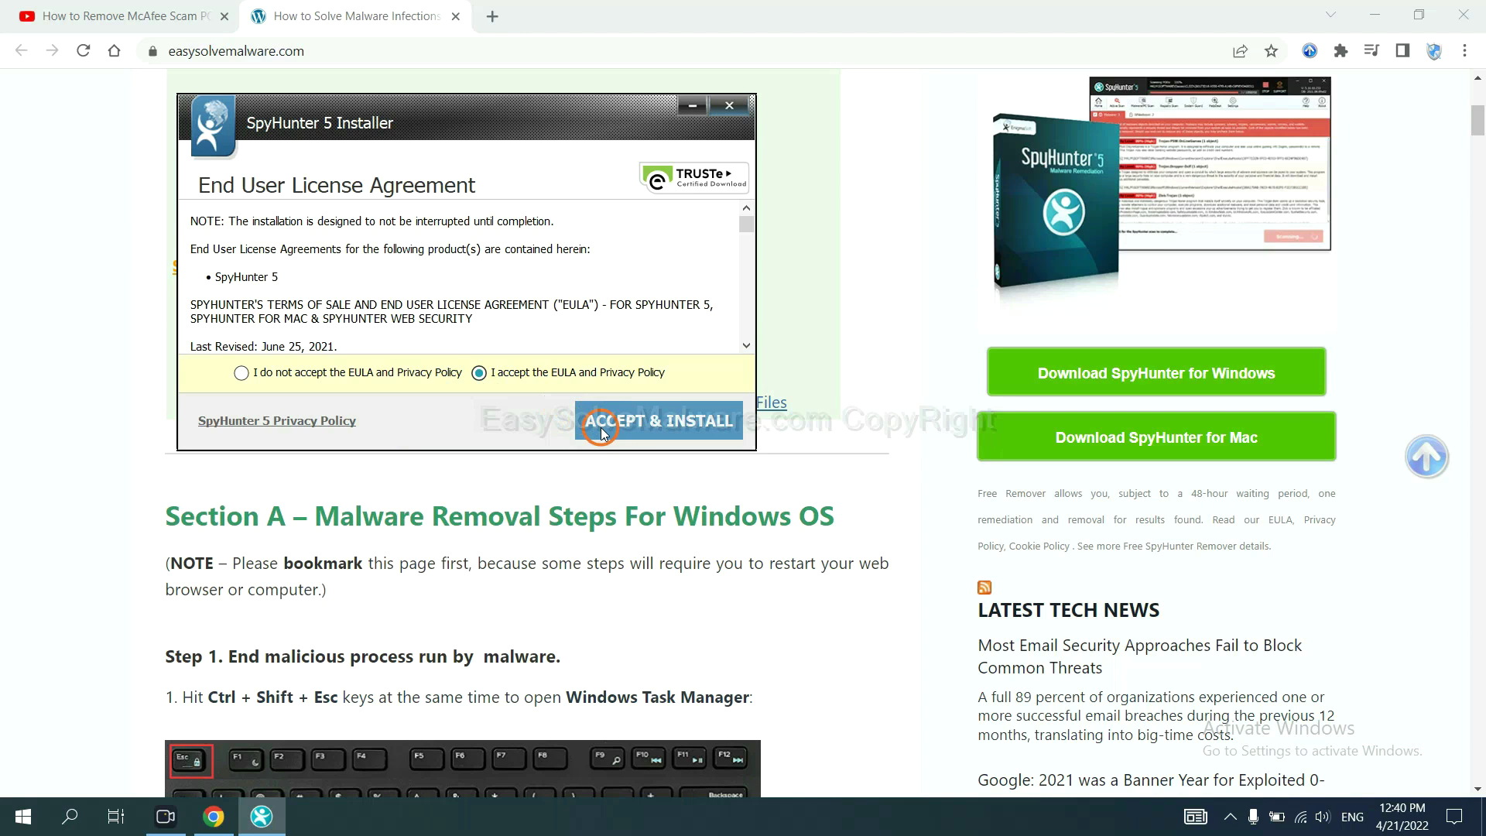
left_click(602, 425)
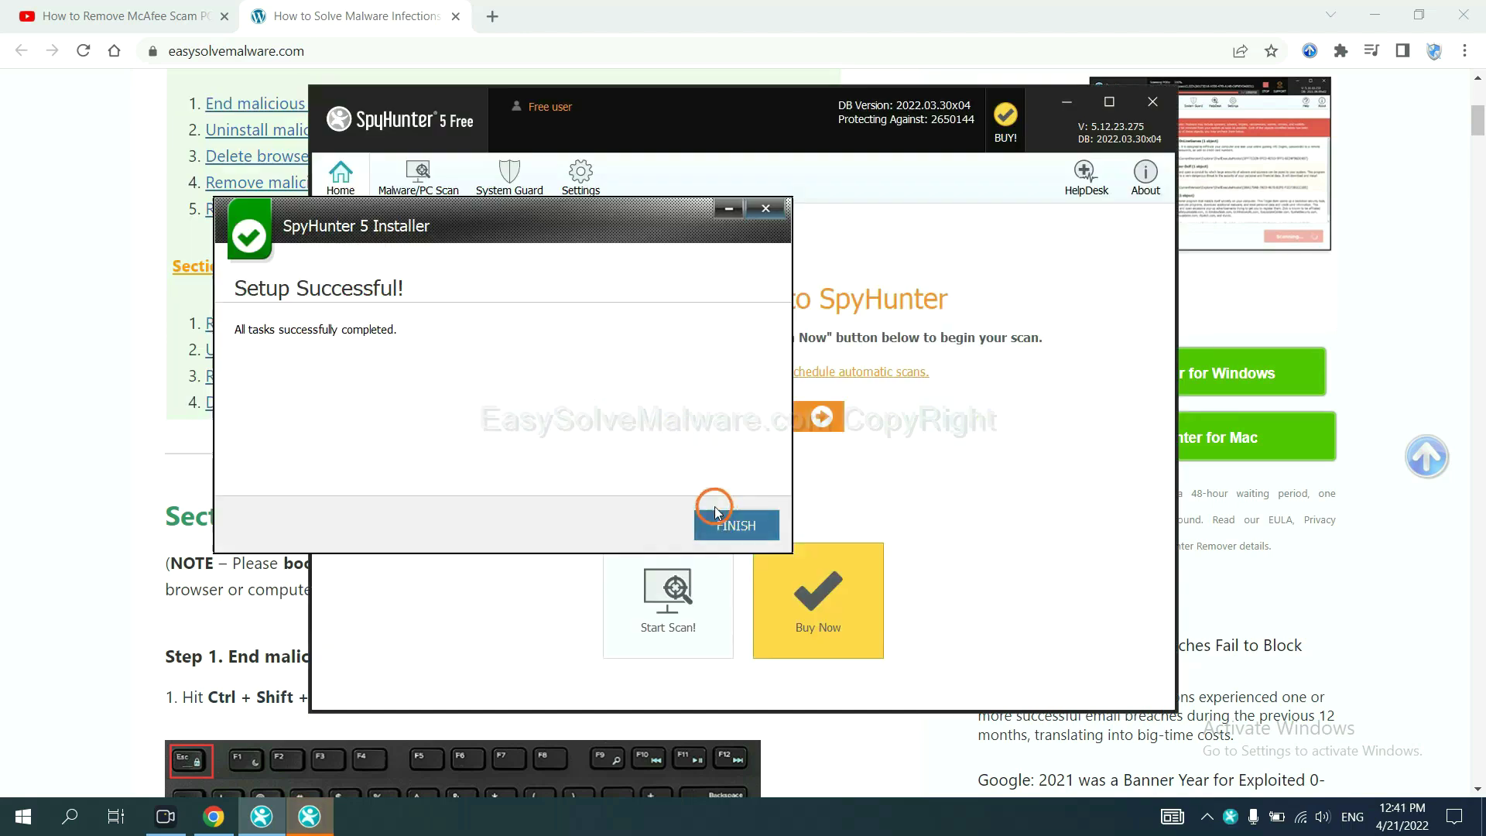
left_click(729, 520)
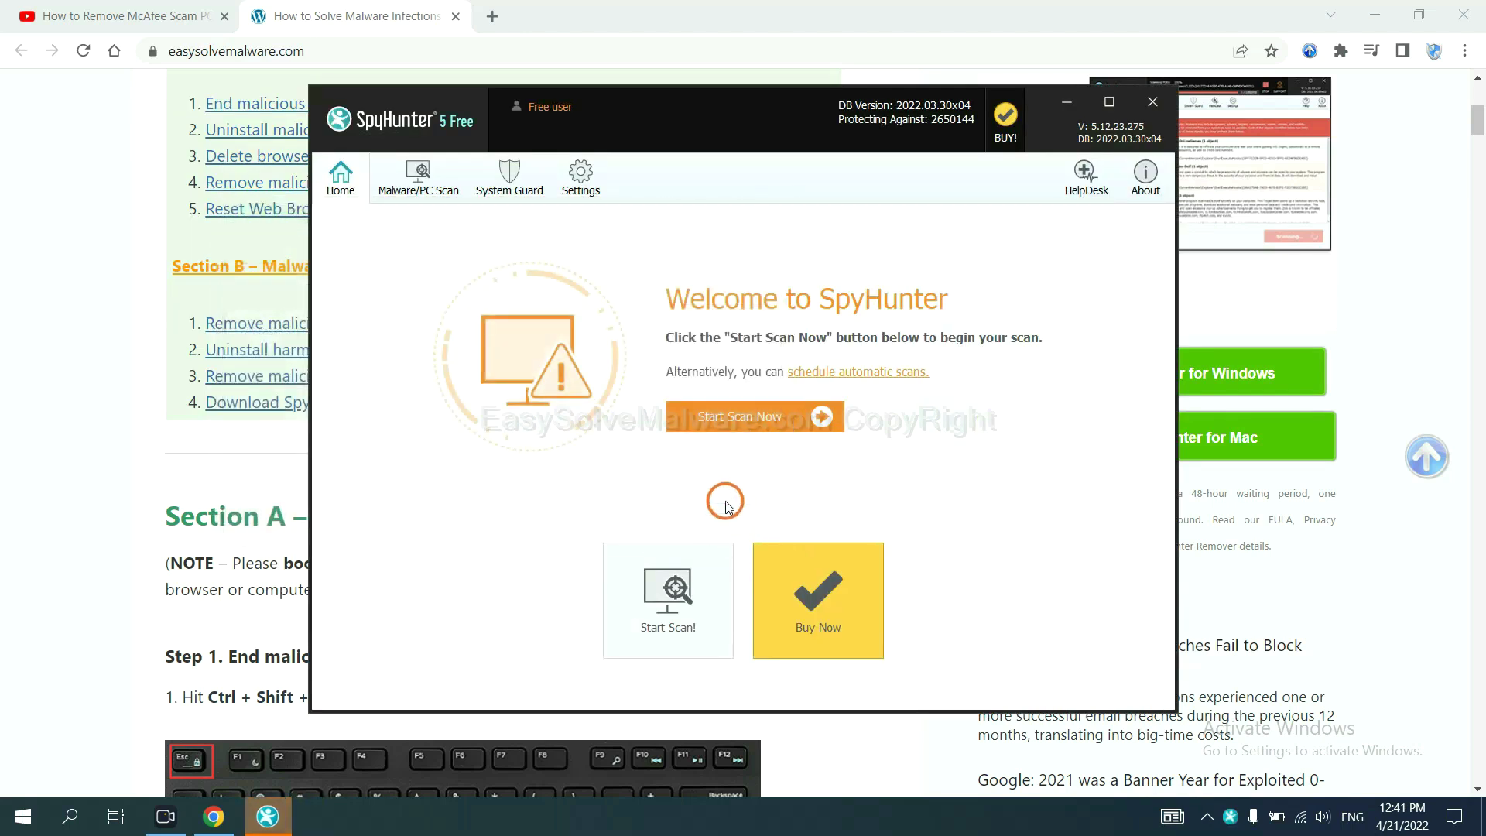
Start a SpyHunter malware scan and proceed past the unknown objects with remove360.bat left on Disable.
left_click(732, 420)
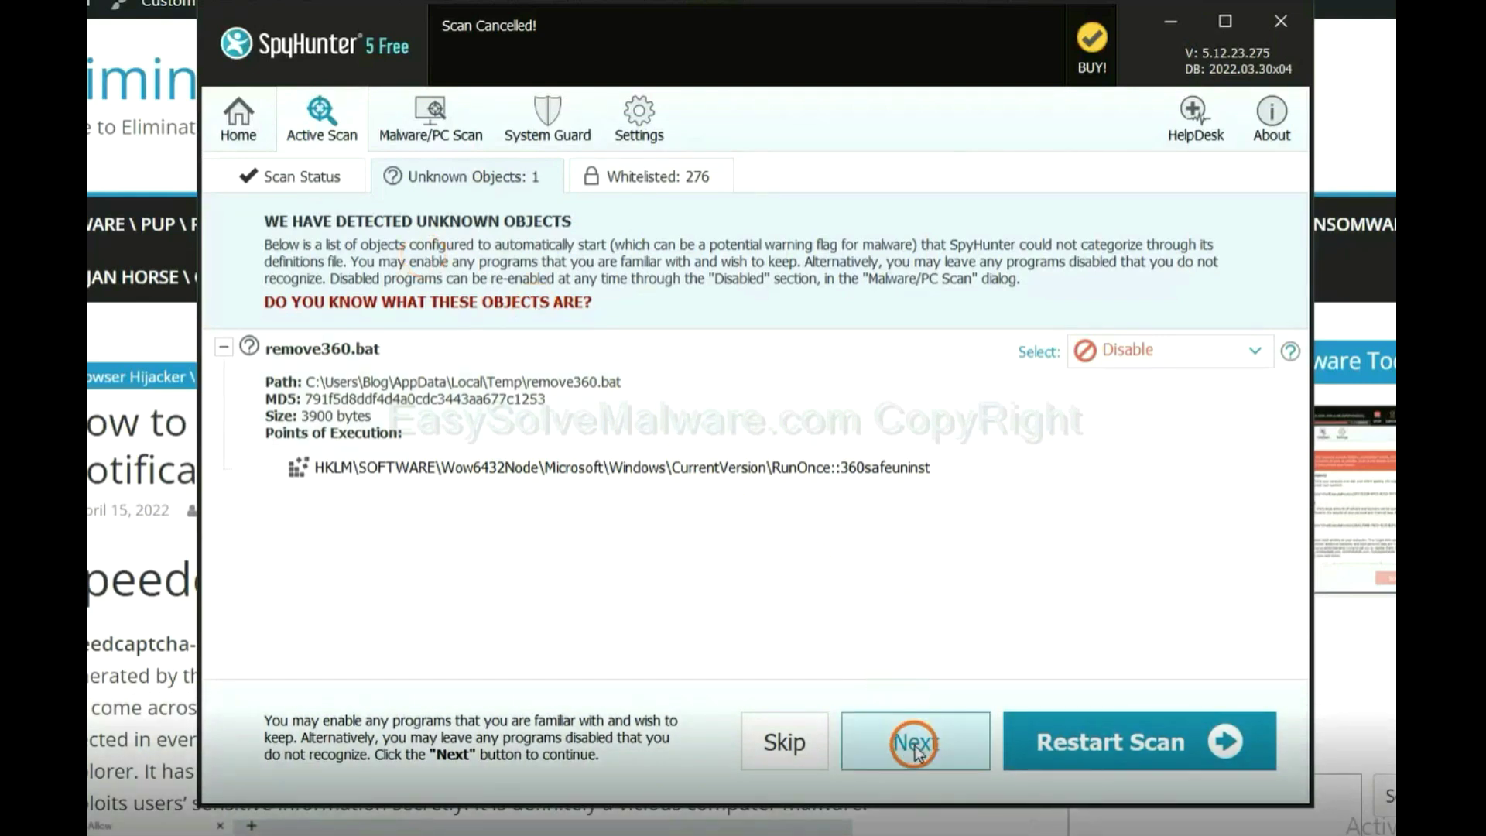
left_click(915, 748)
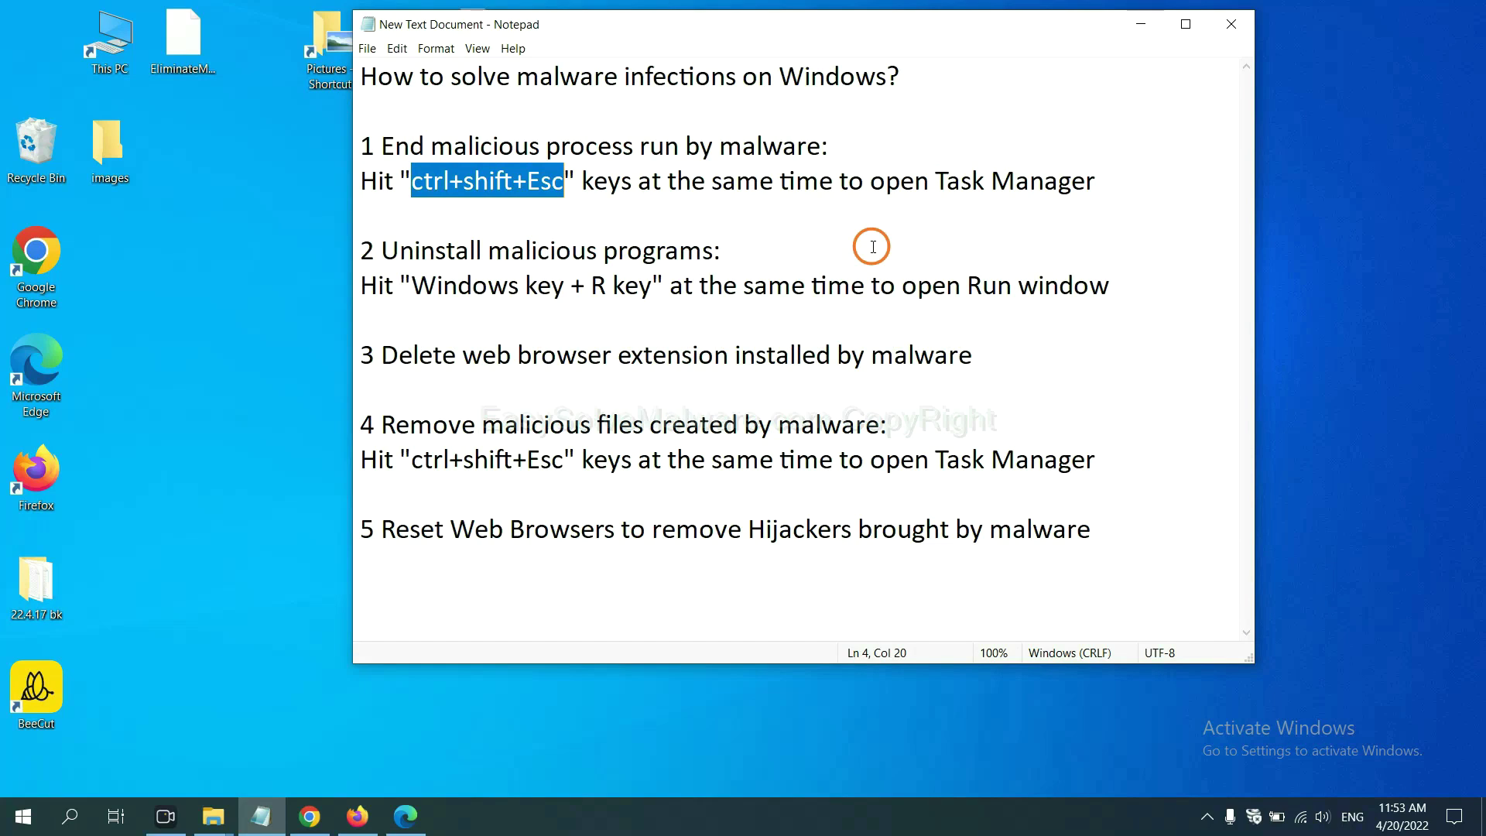
Inspect the running processes in Task Manager, selecting System and Usermode Font Driver Host, and close it without ending any task.
left_click(531, 185)
left_click_drag(564, 184, 415, 185)
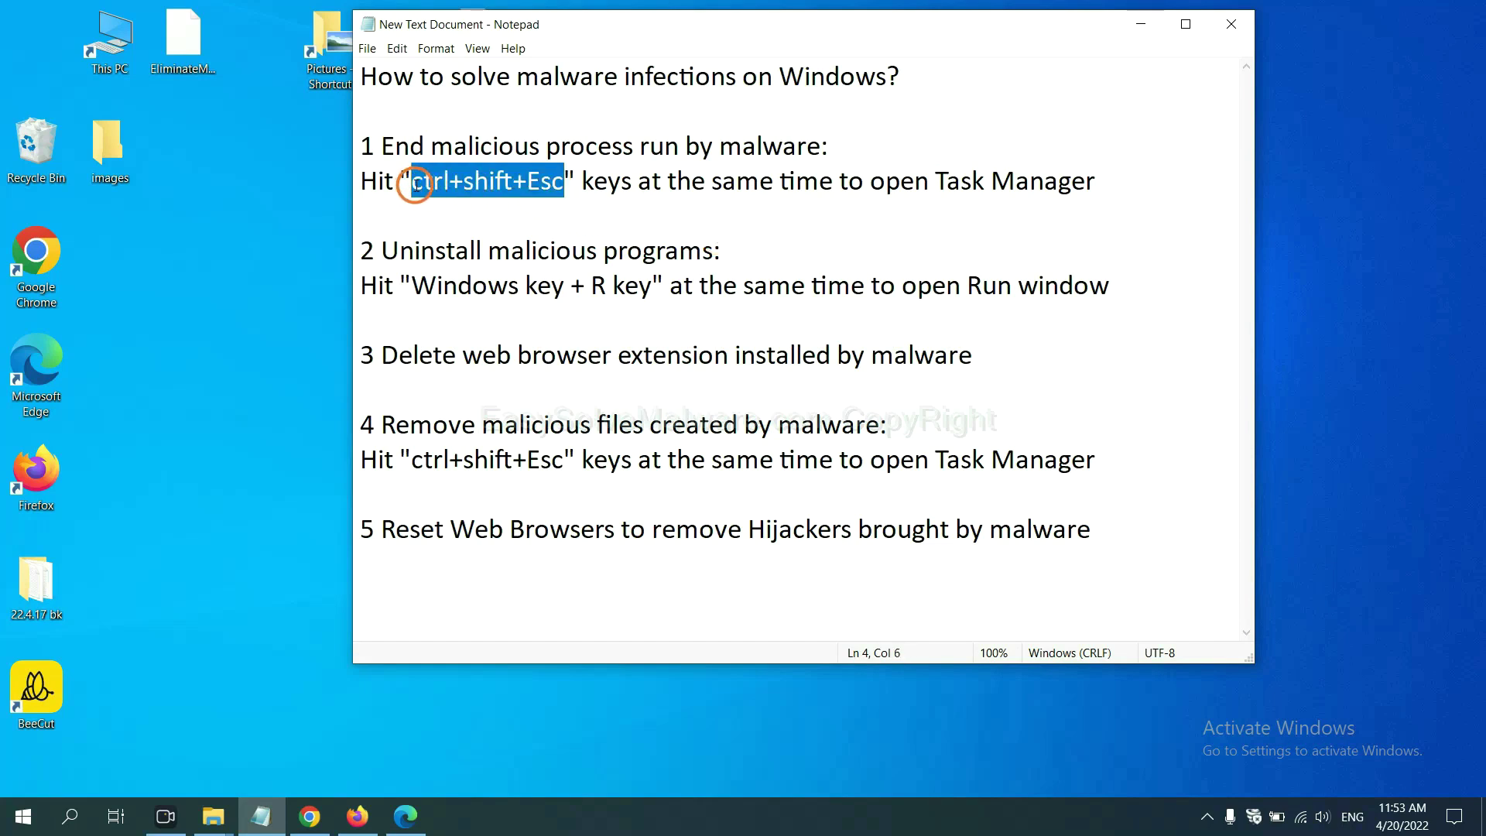
key("ctrl+shift+Escape")
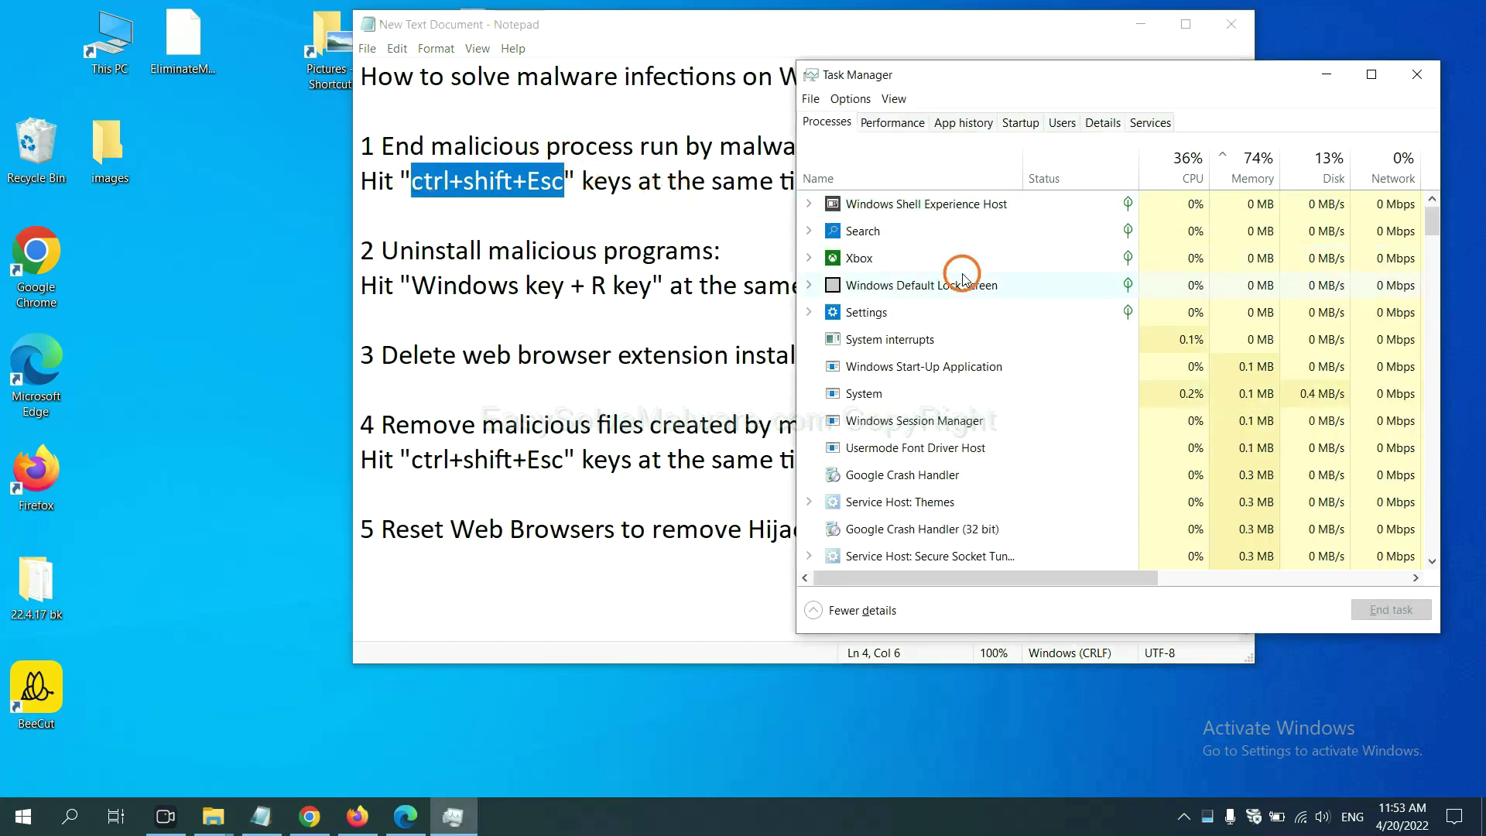
left_click(993, 392)
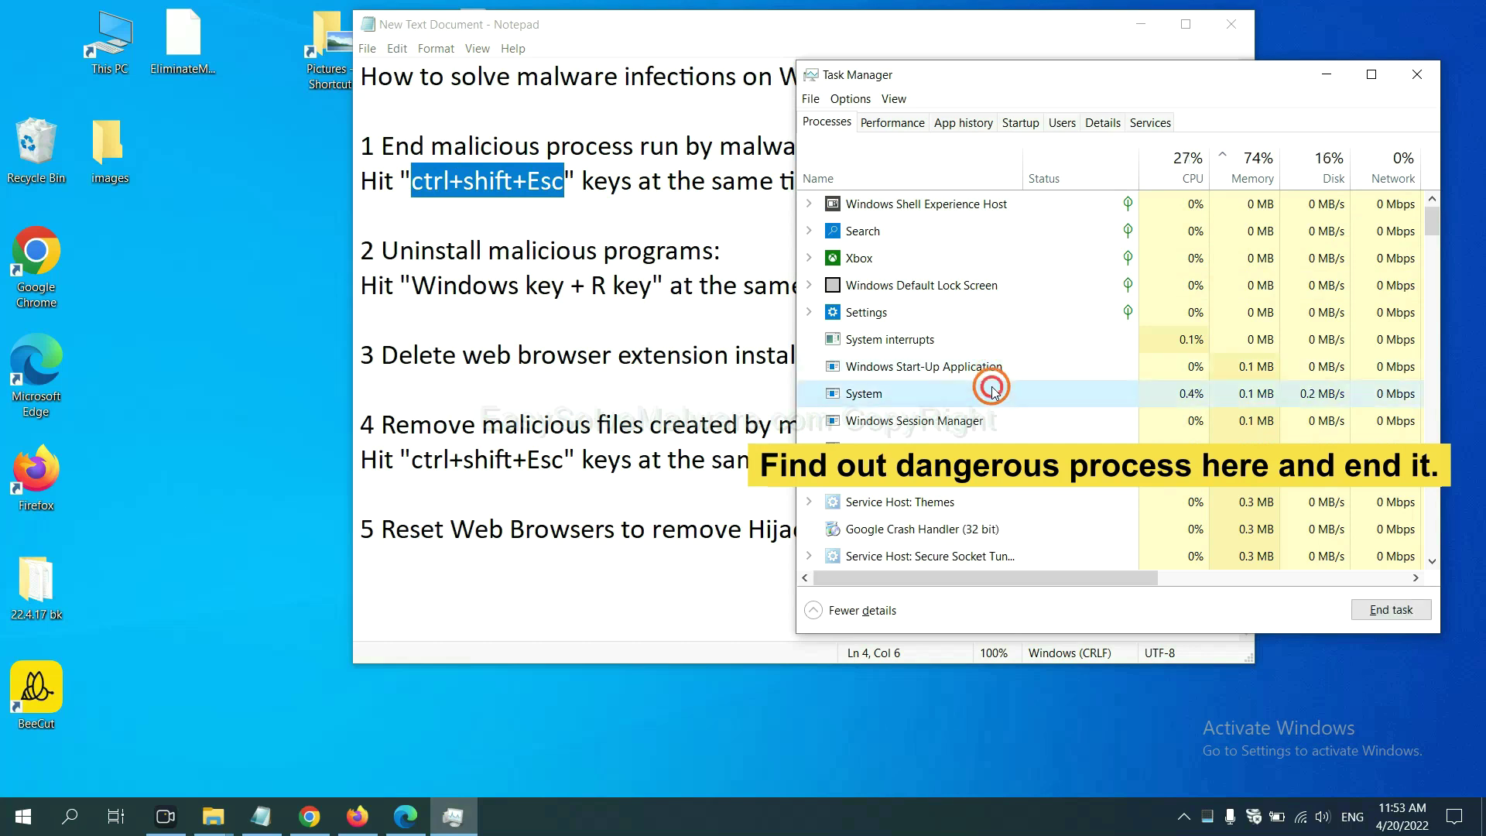
left_click(987, 447)
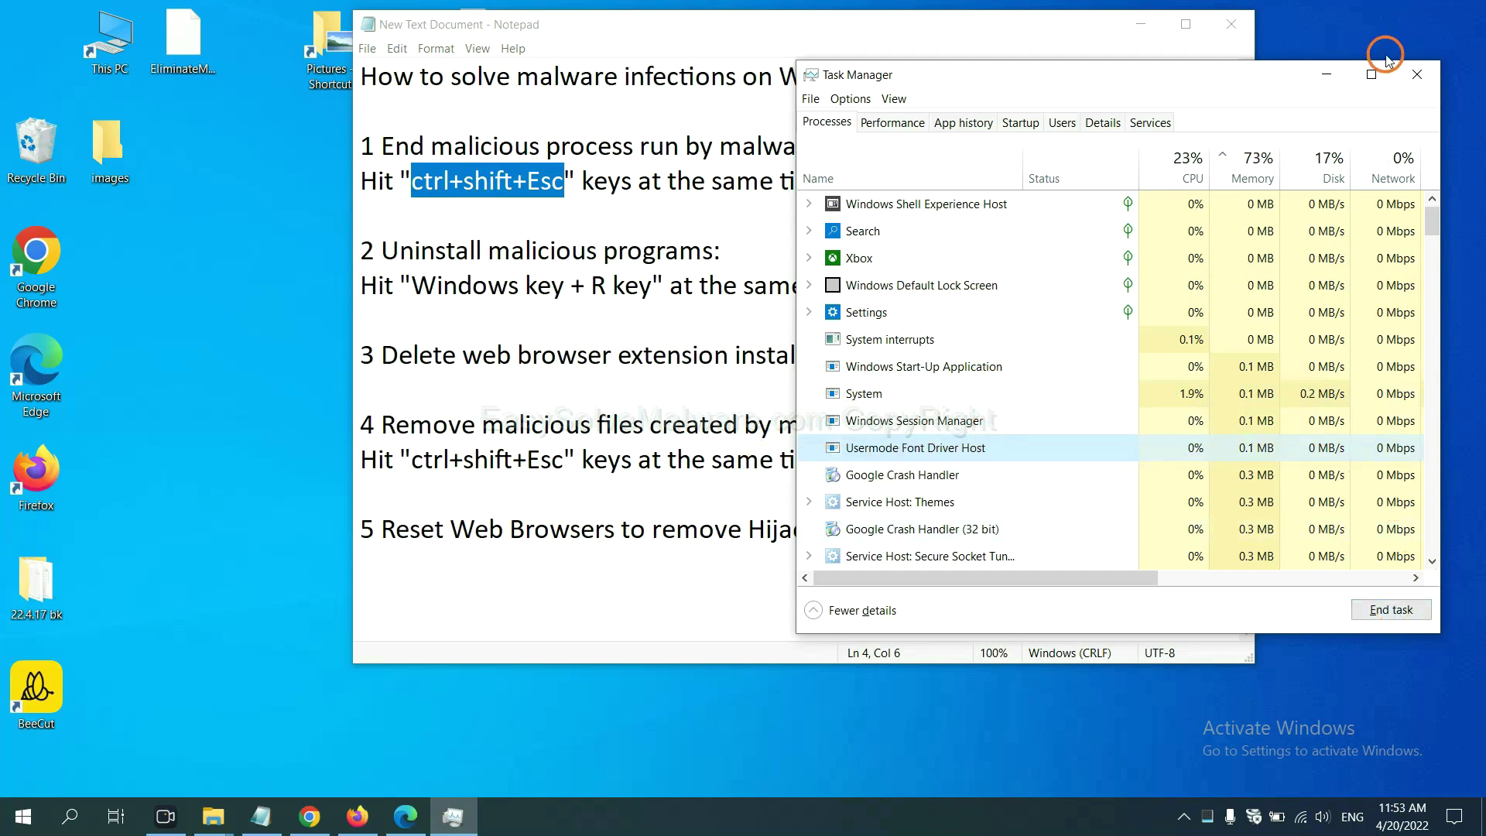
left_click(1410, 75)
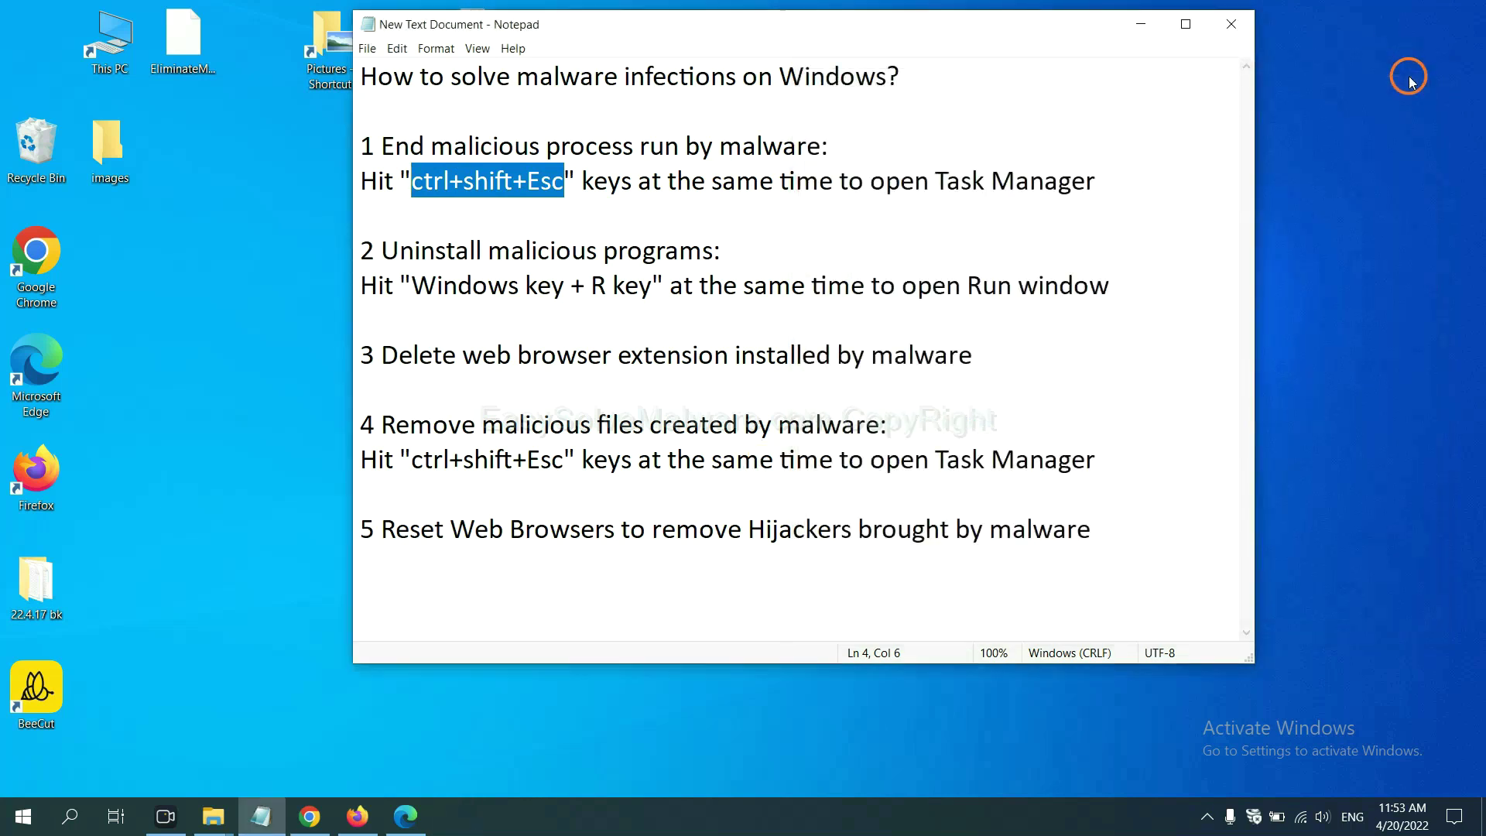
Open the Windows Run dialog and launch Control Panel with the command "control panel".
left_click(926, 265)
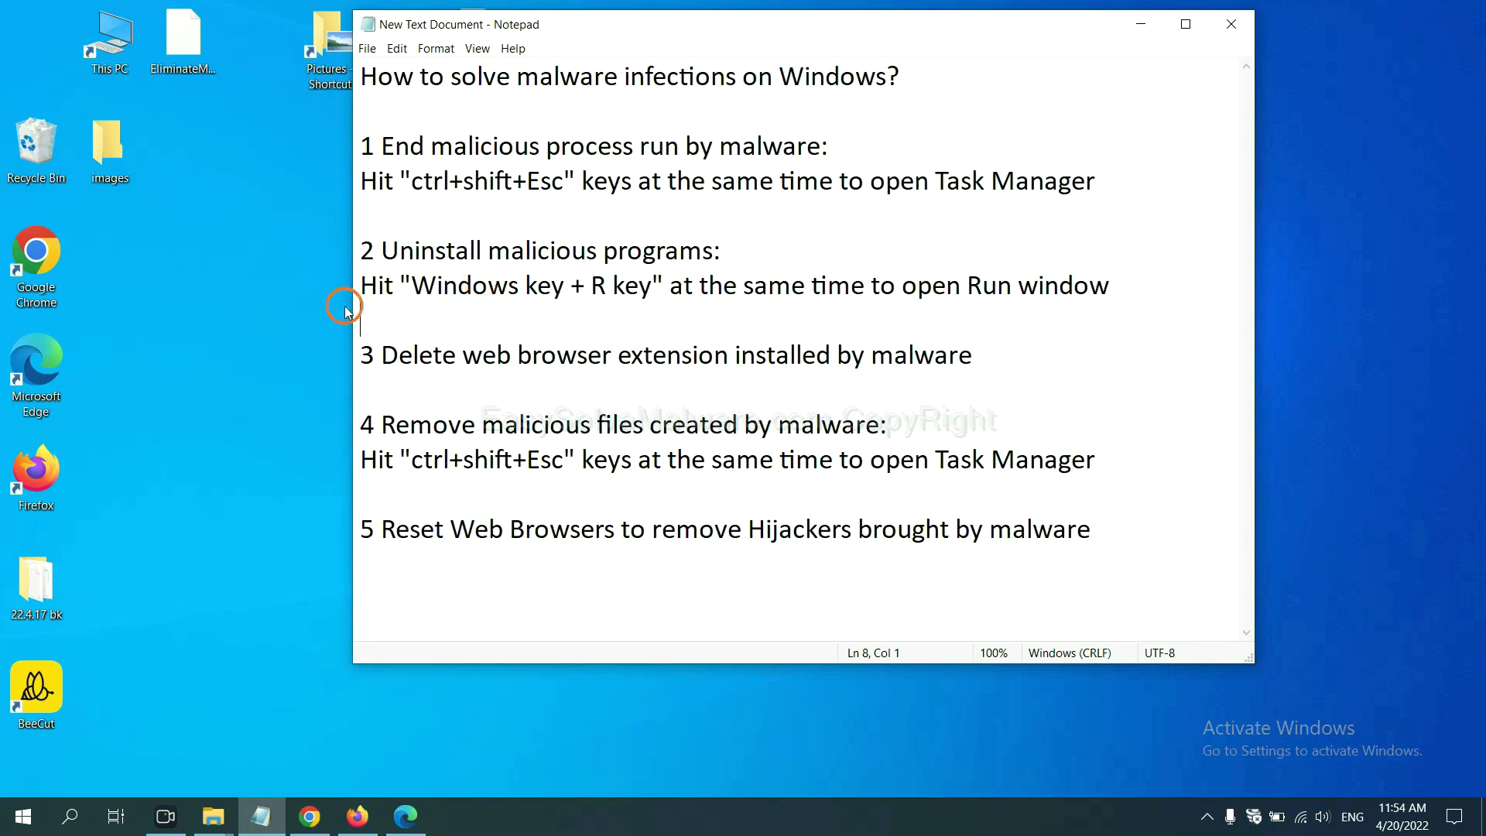
left_click_drag(407, 289, 648, 302)
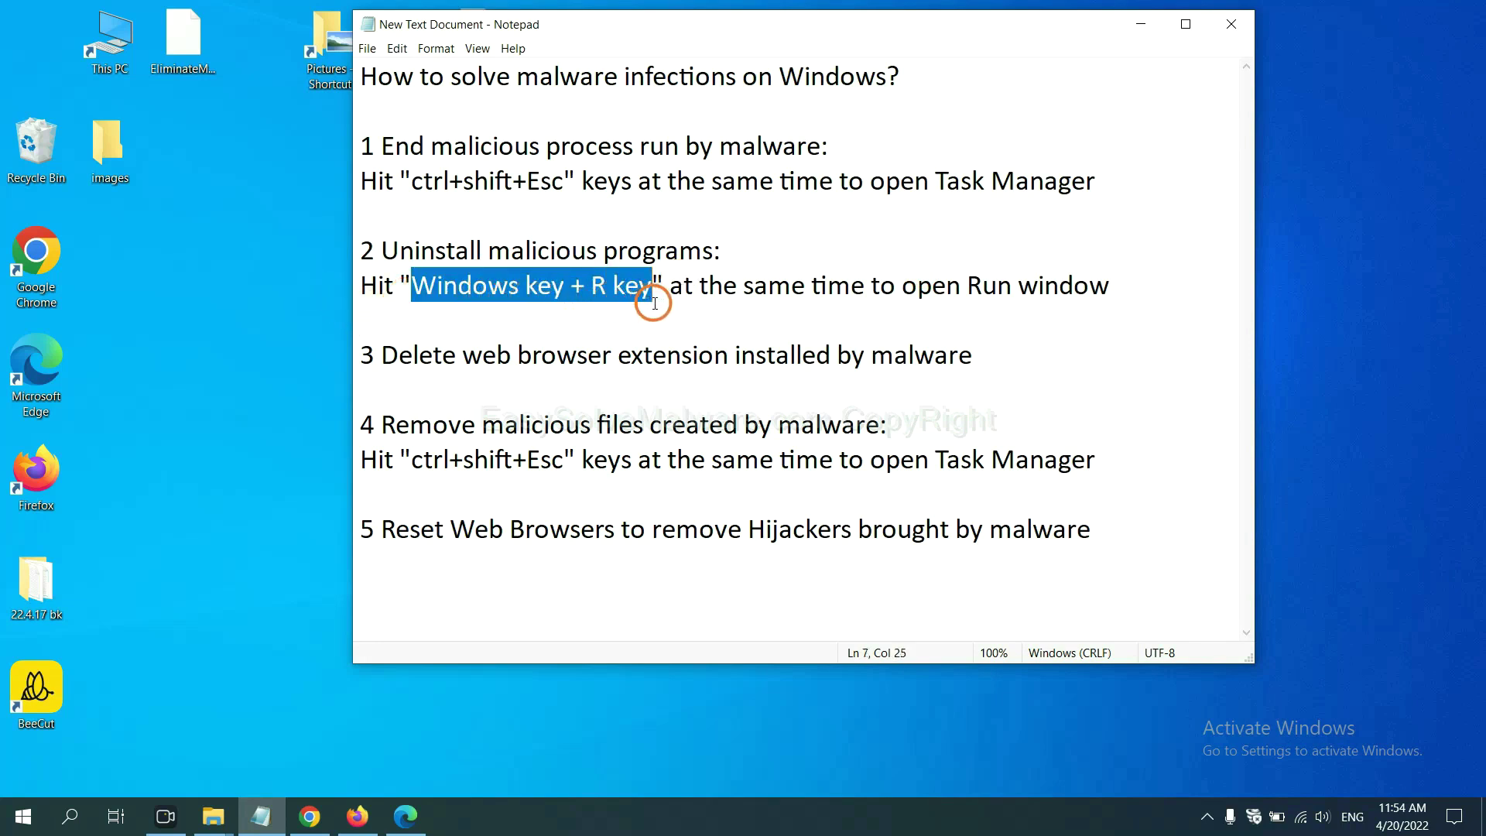
key("super+r")
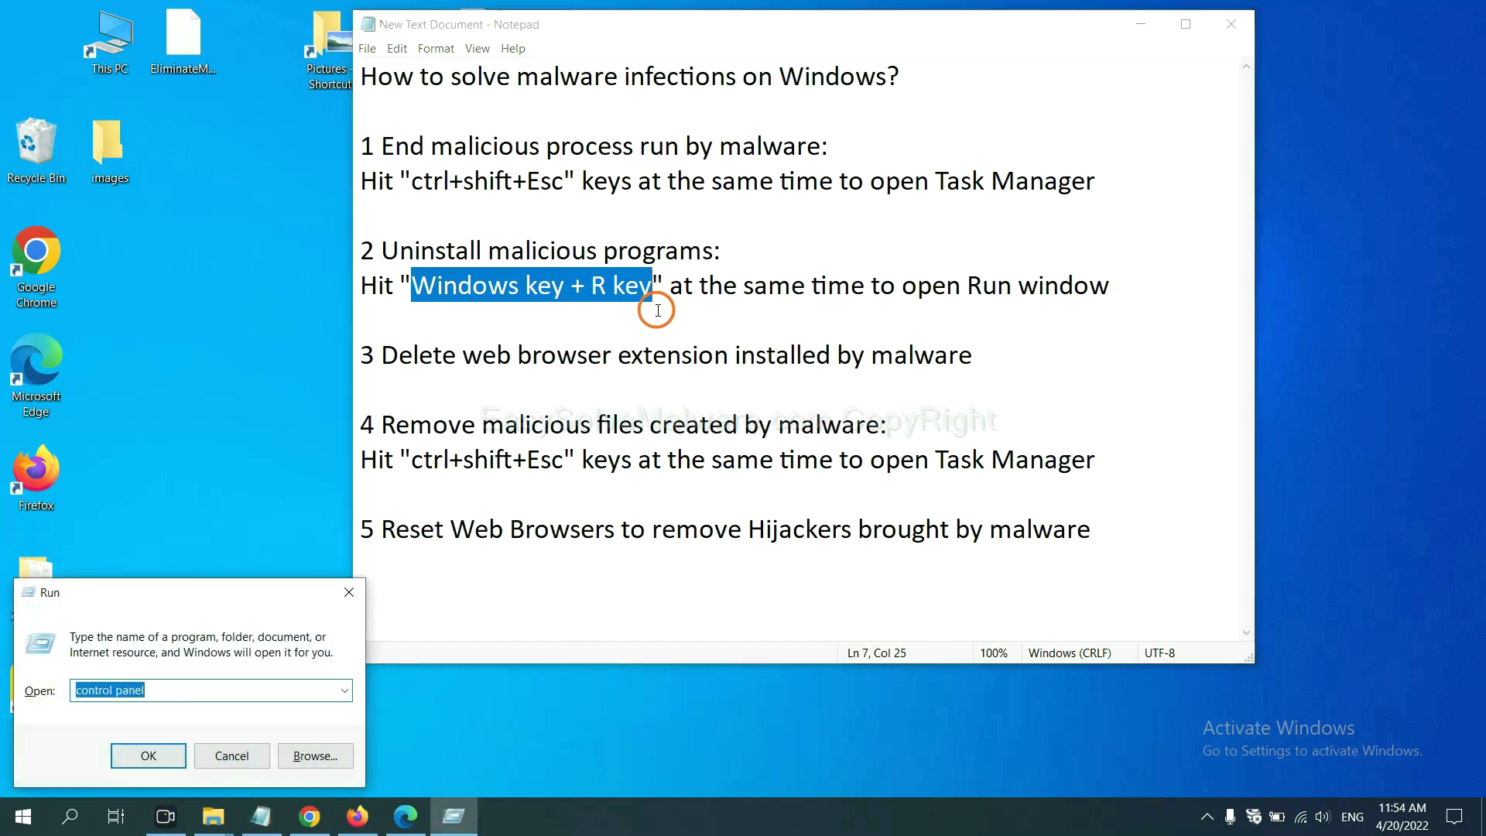
left_click_drag(225, 589, 1185, 246)
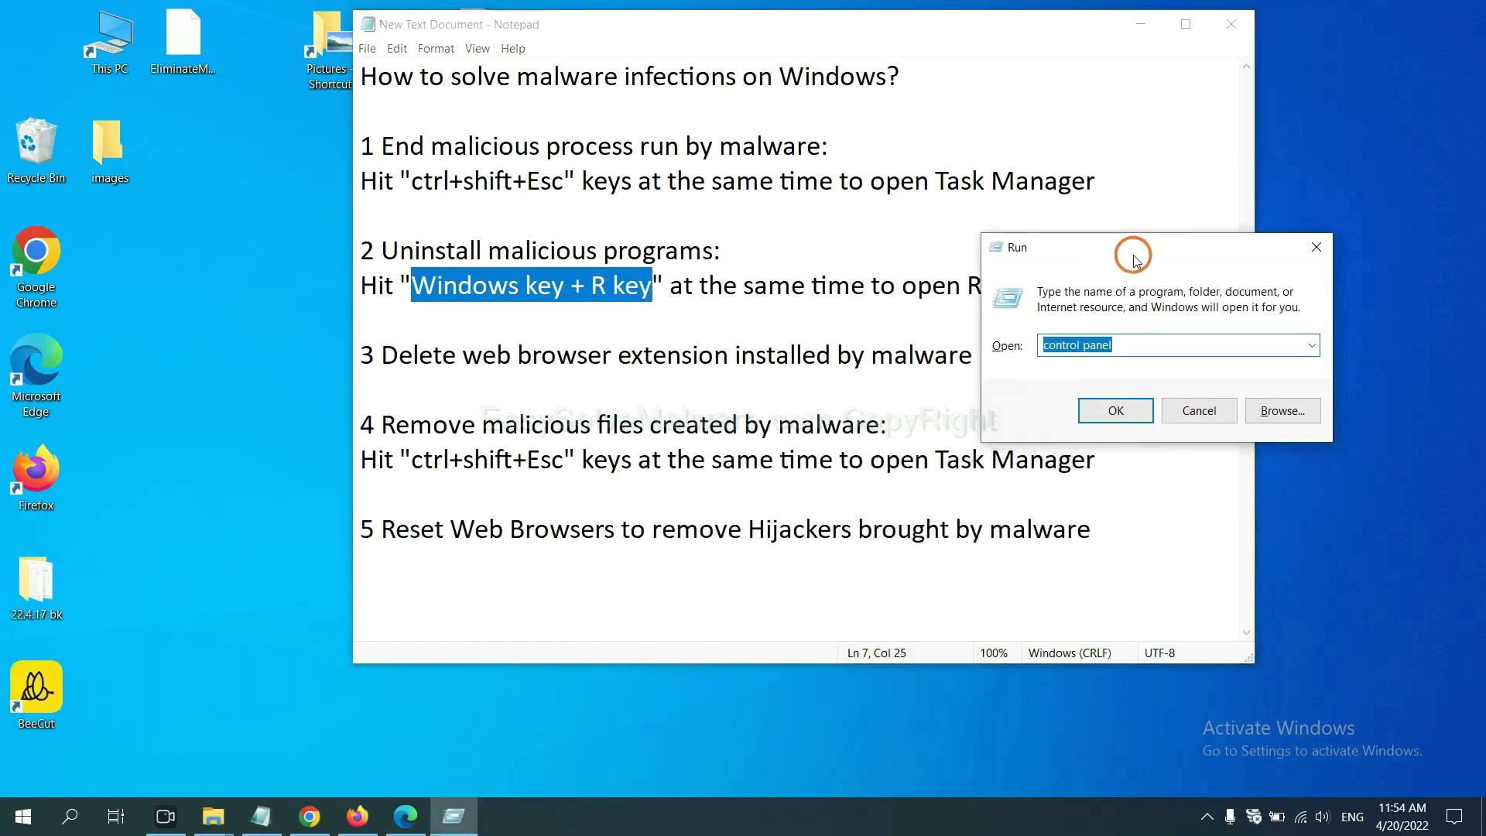
left_click(1145, 344)
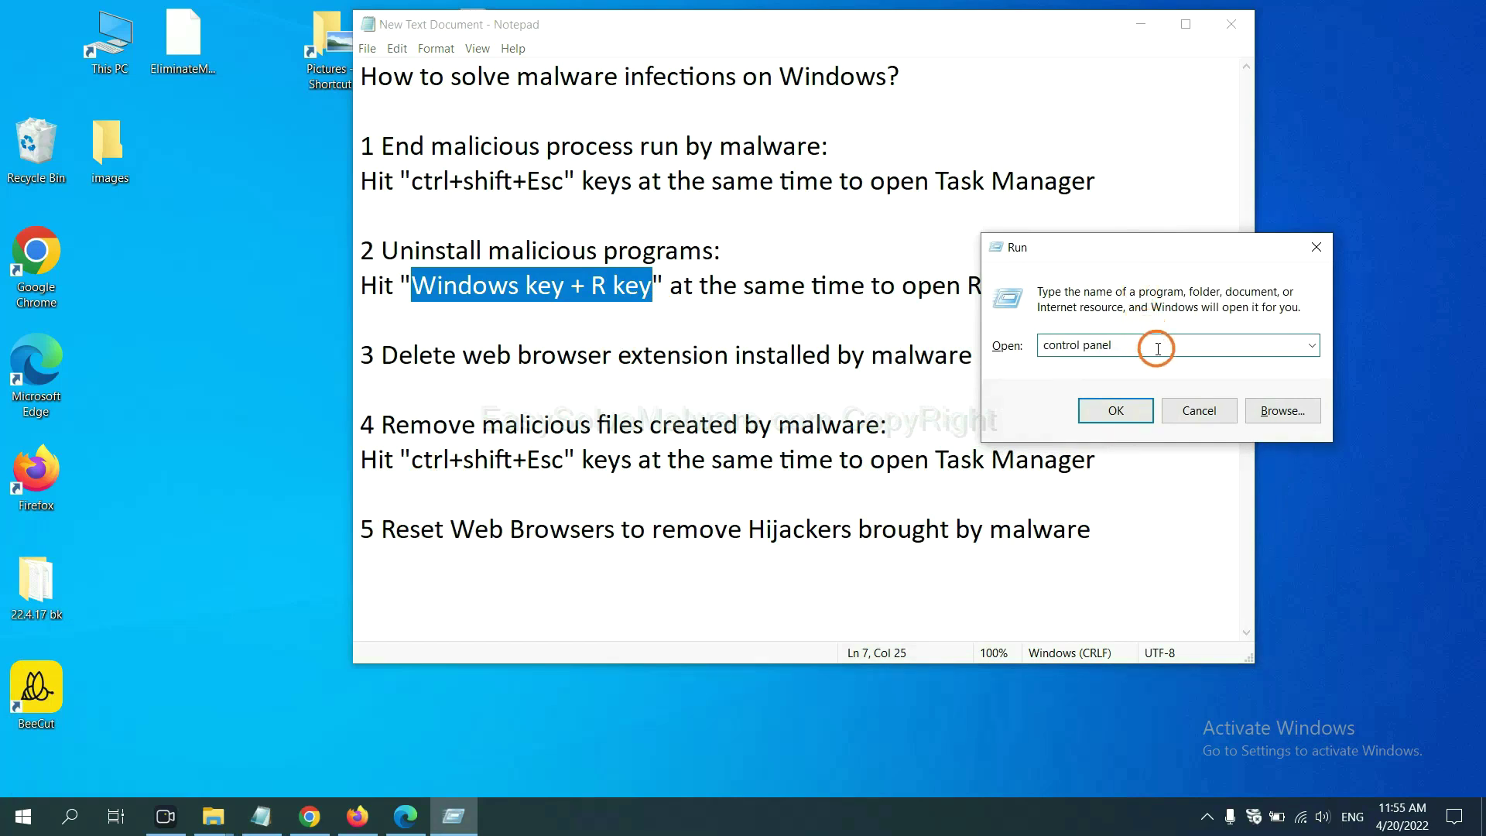
left_click_drag(1145, 343, 1014, 346)
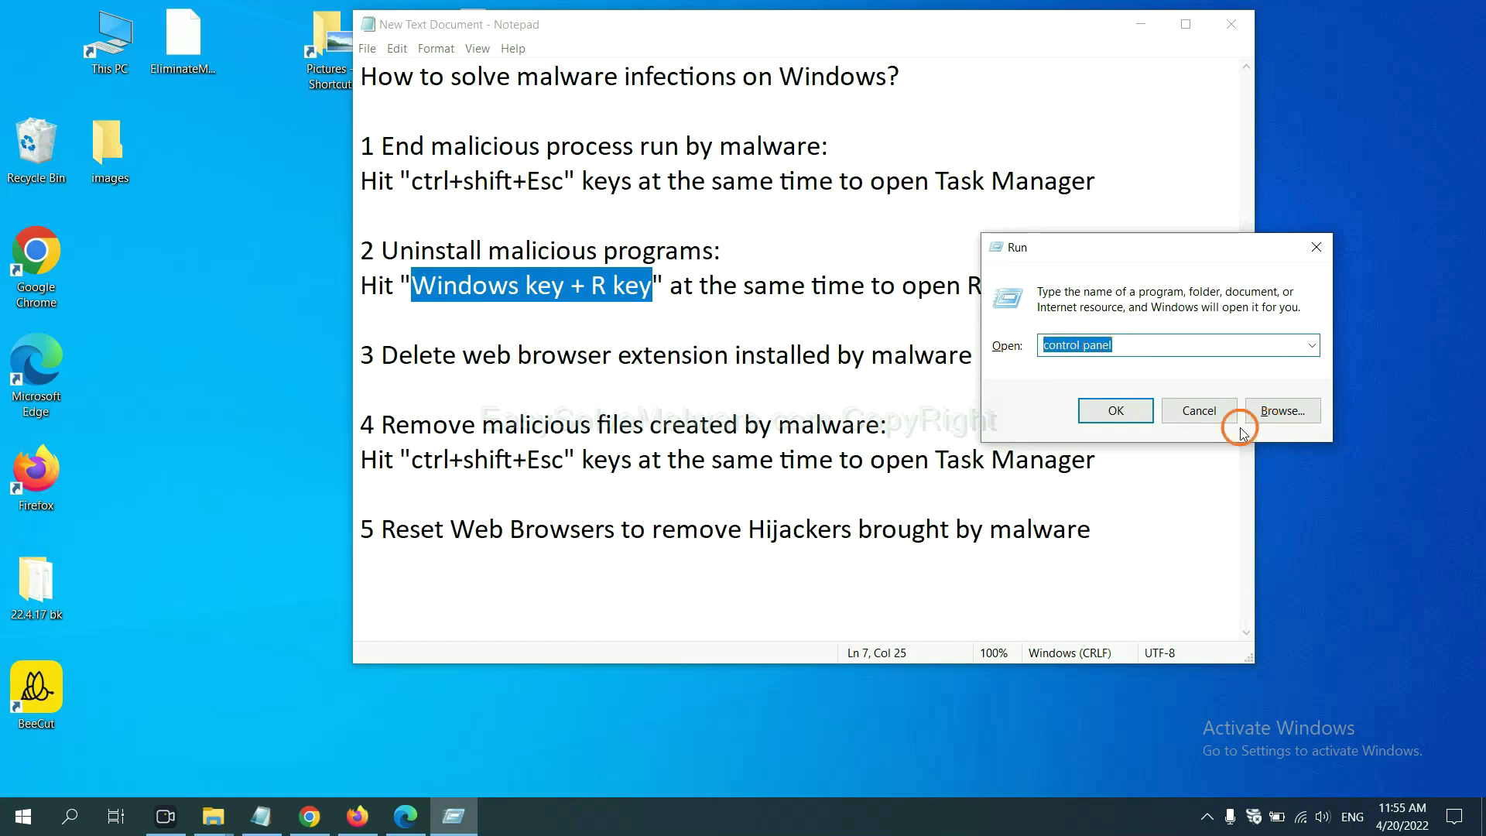
left_click(1112, 411)
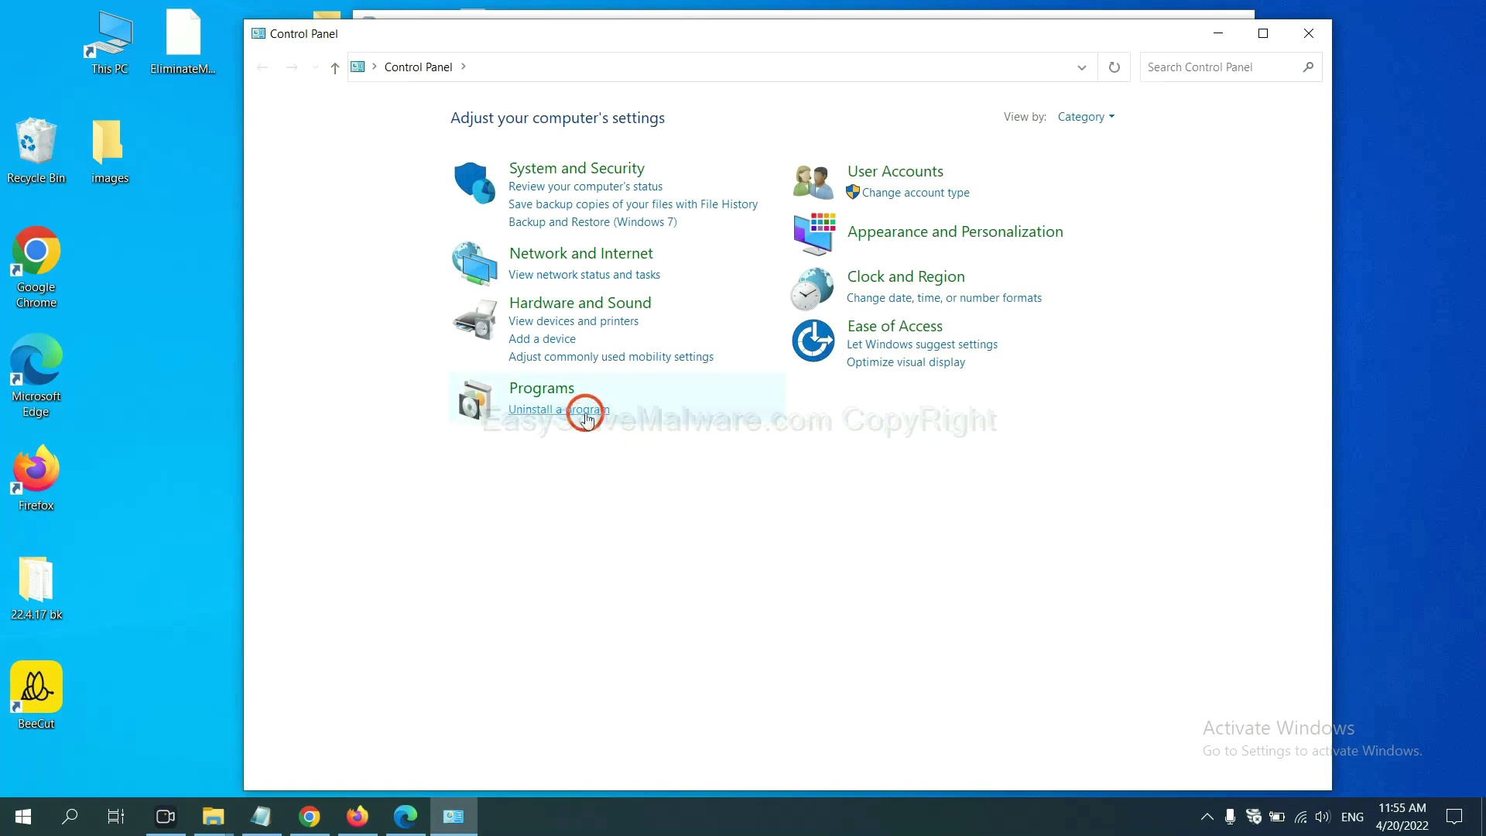
Review the installed programs in Programs and Features, selecting Xiph.Org Open Codecs 0.85.17777, and close the window without uninstalling.
left_click(586, 412)
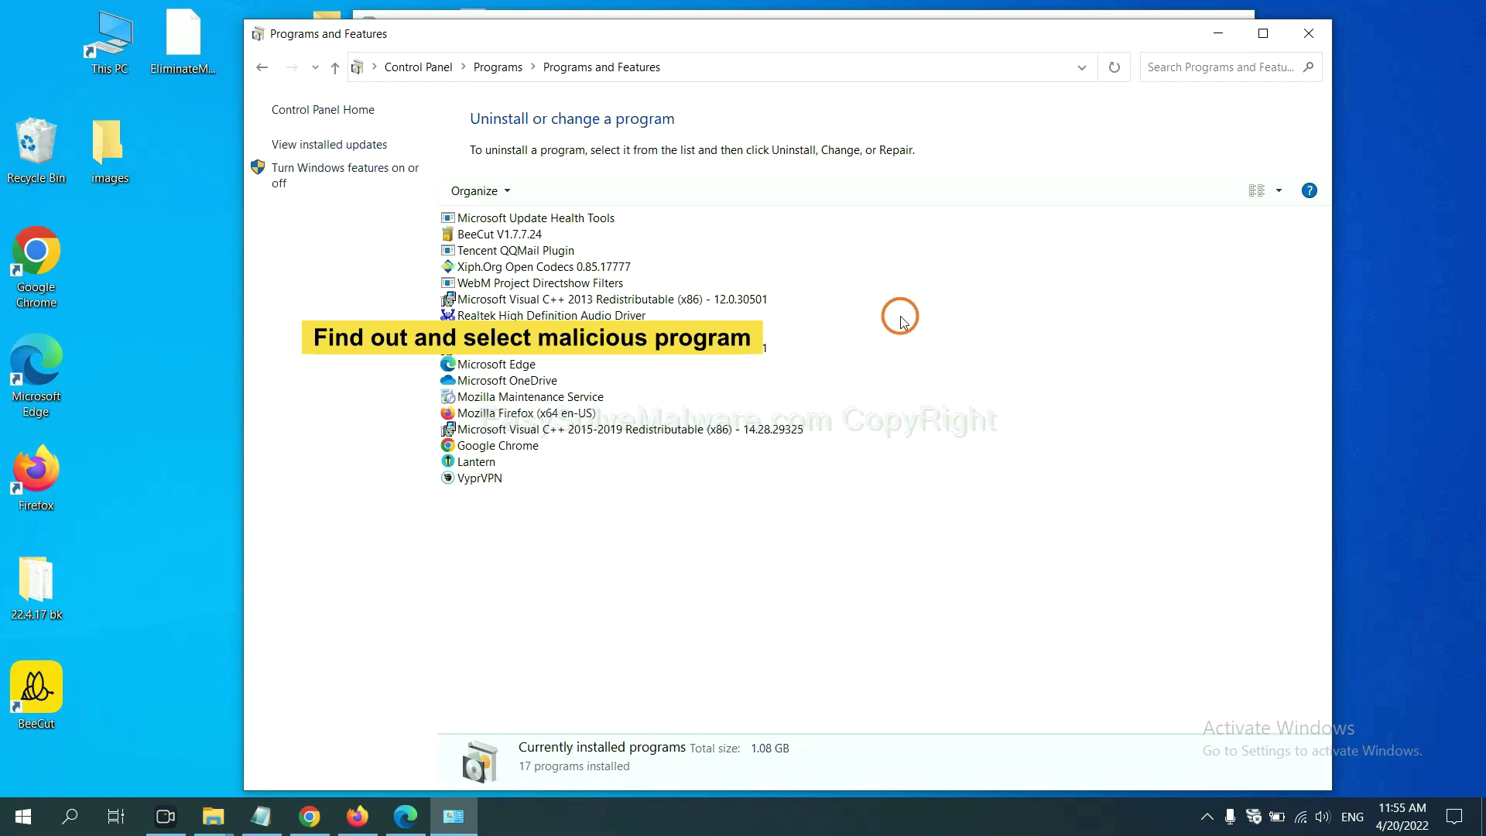
left_click(584, 267)
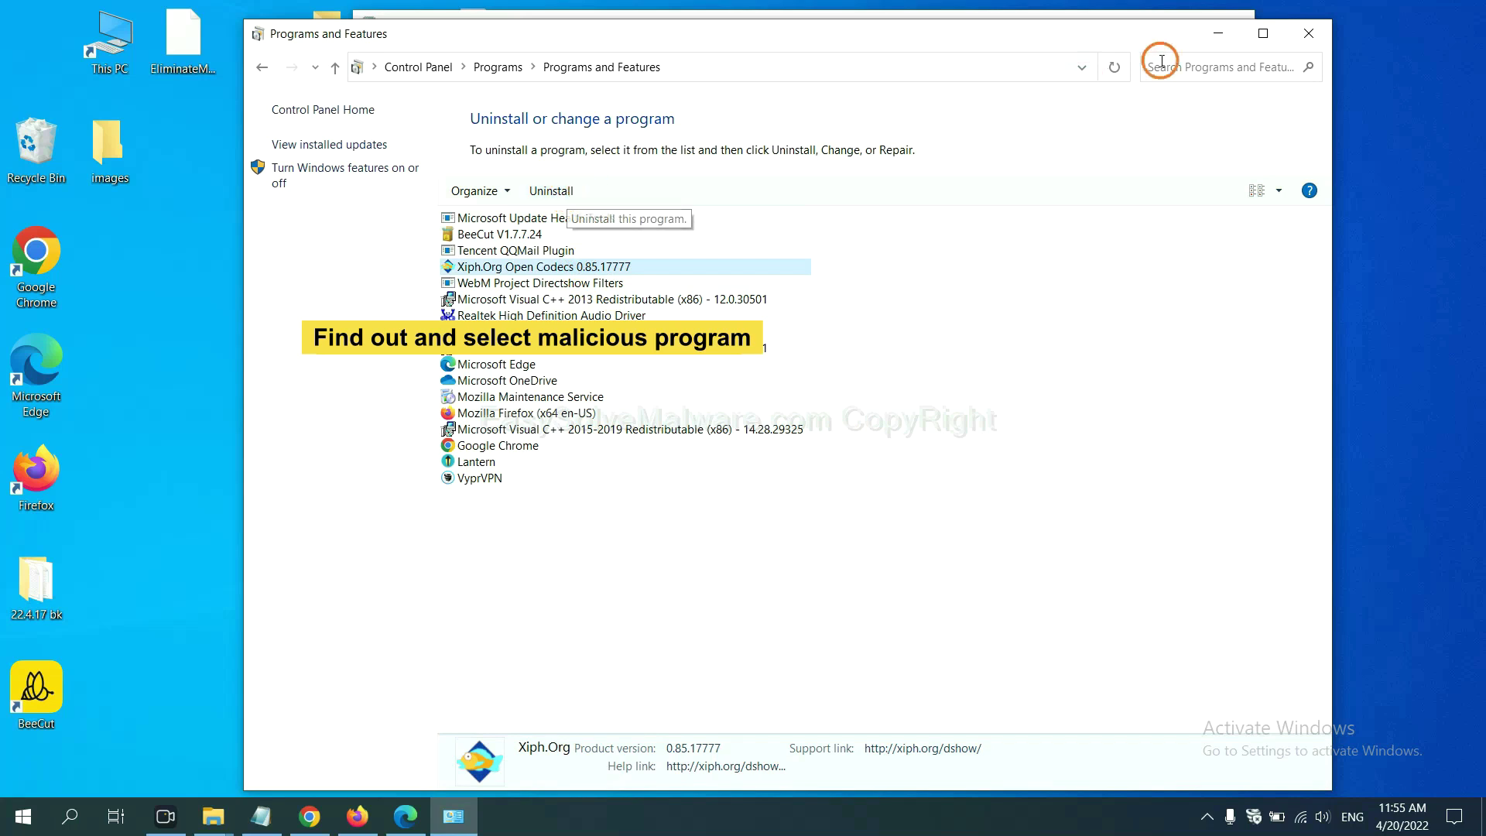
left_click(1308, 34)
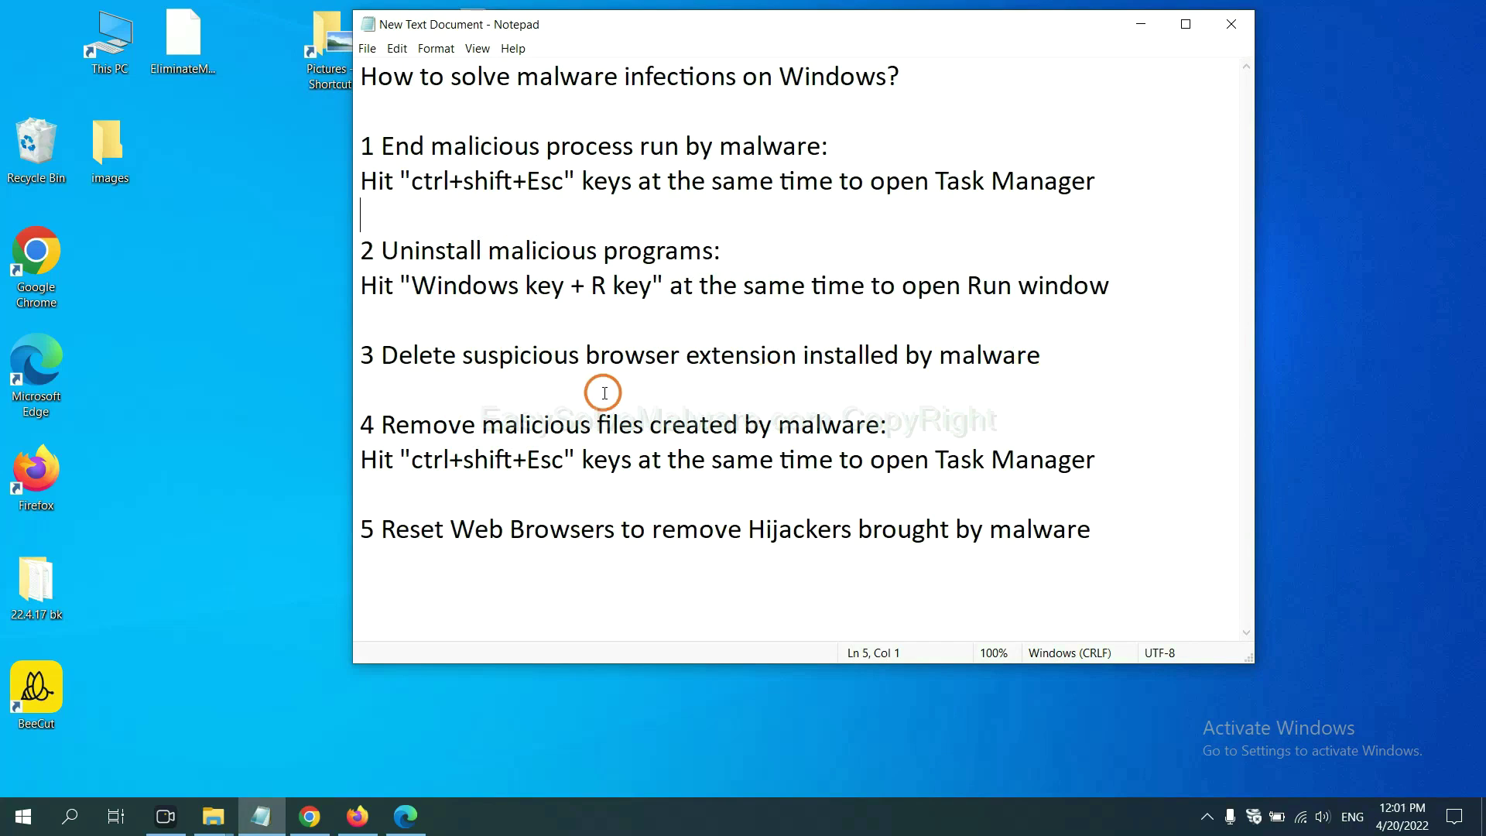
Switch to Google Chrome and open its Extensions page to check for suspicious extensions.
left_click(310, 815)
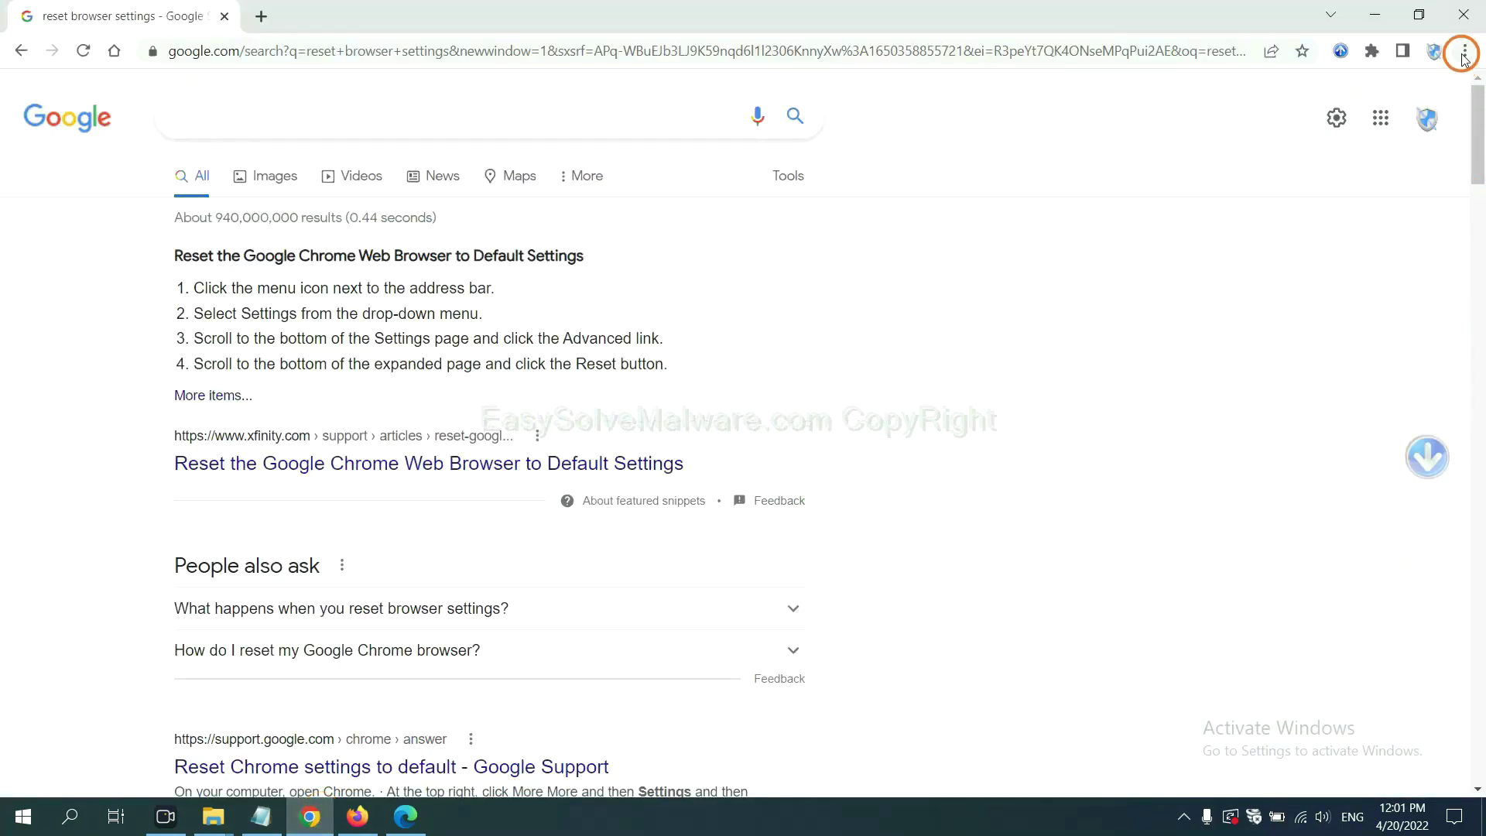
left_click(1464, 51)
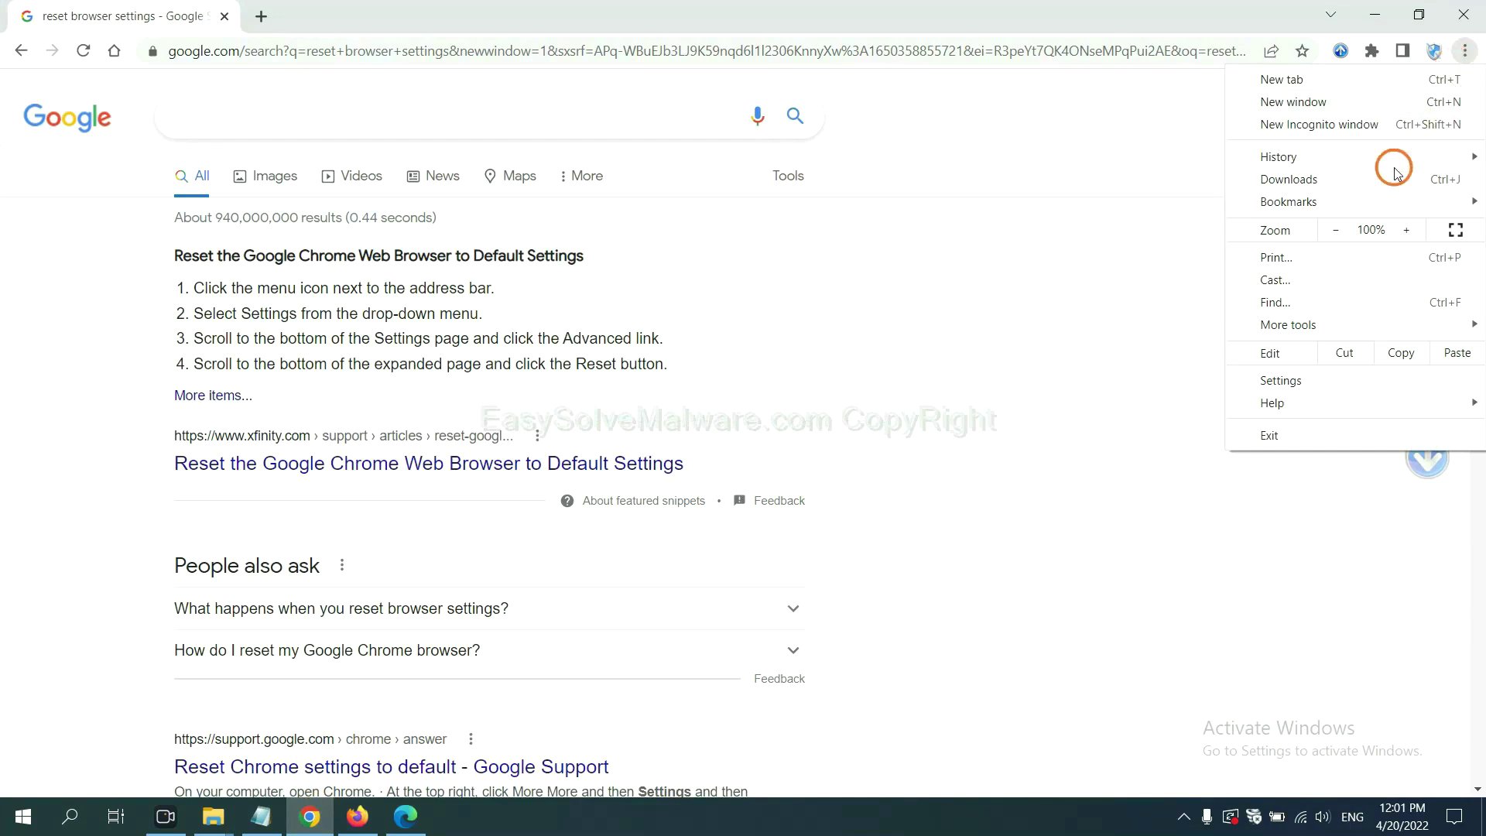
mouse_move(1332, 325)
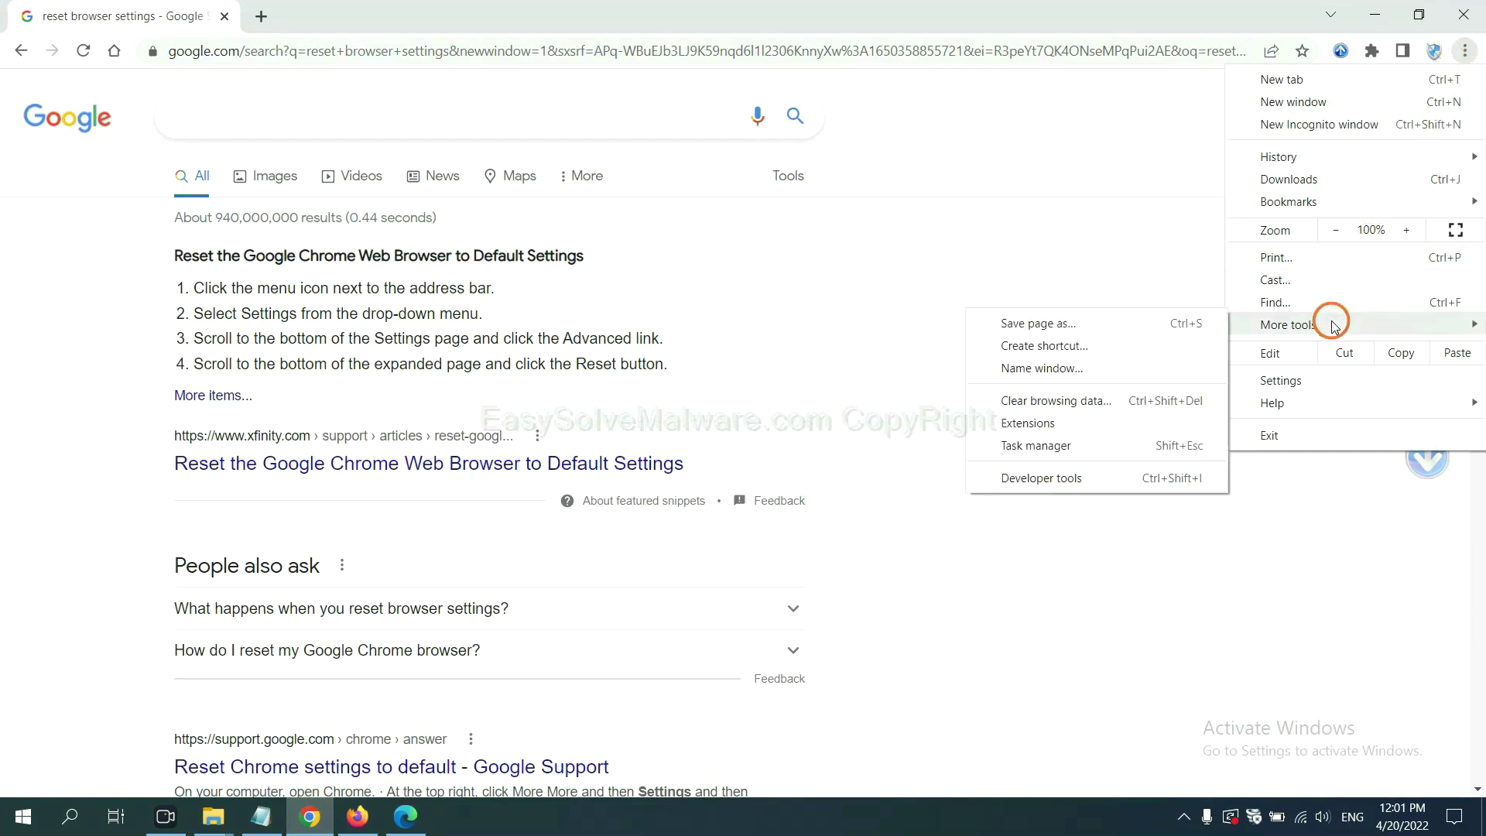
left_click(1094, 422)
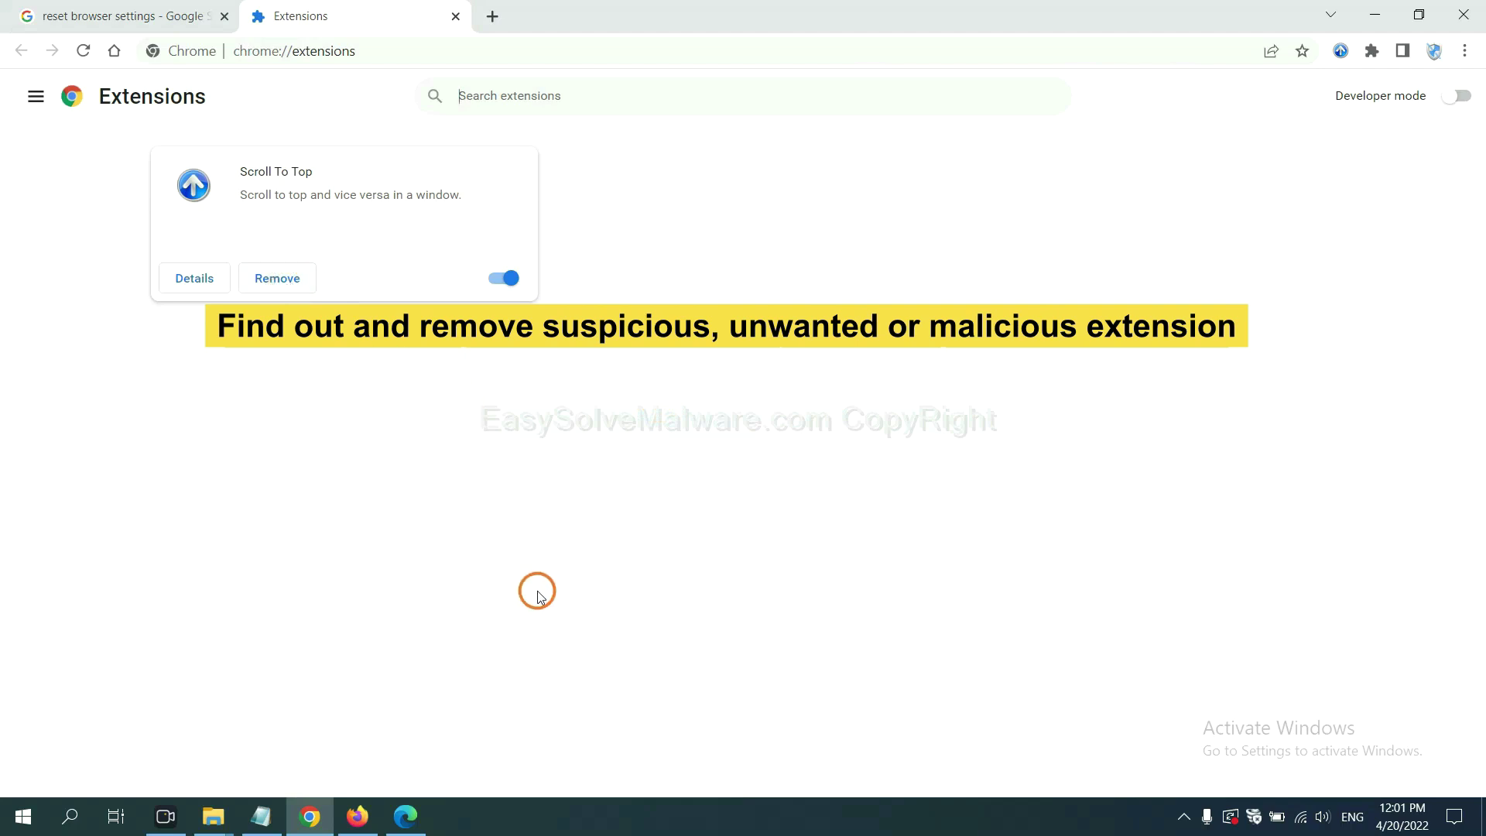
Switch to Firefox, open its extensions manager, and show the available actions for the GIPHY for Firefox extension.
left_click(355, 815)
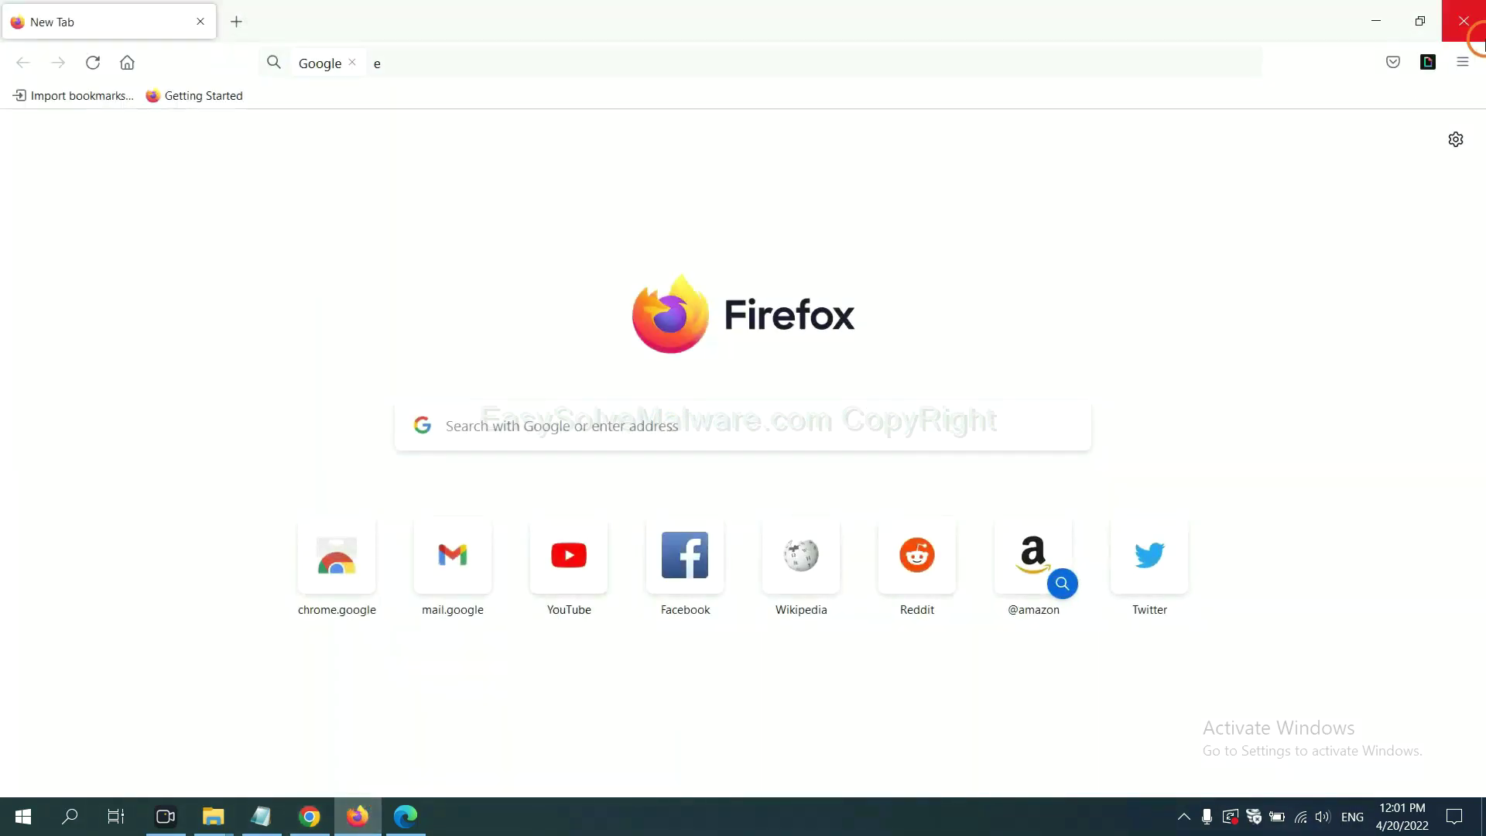
left_click(1465, 63)
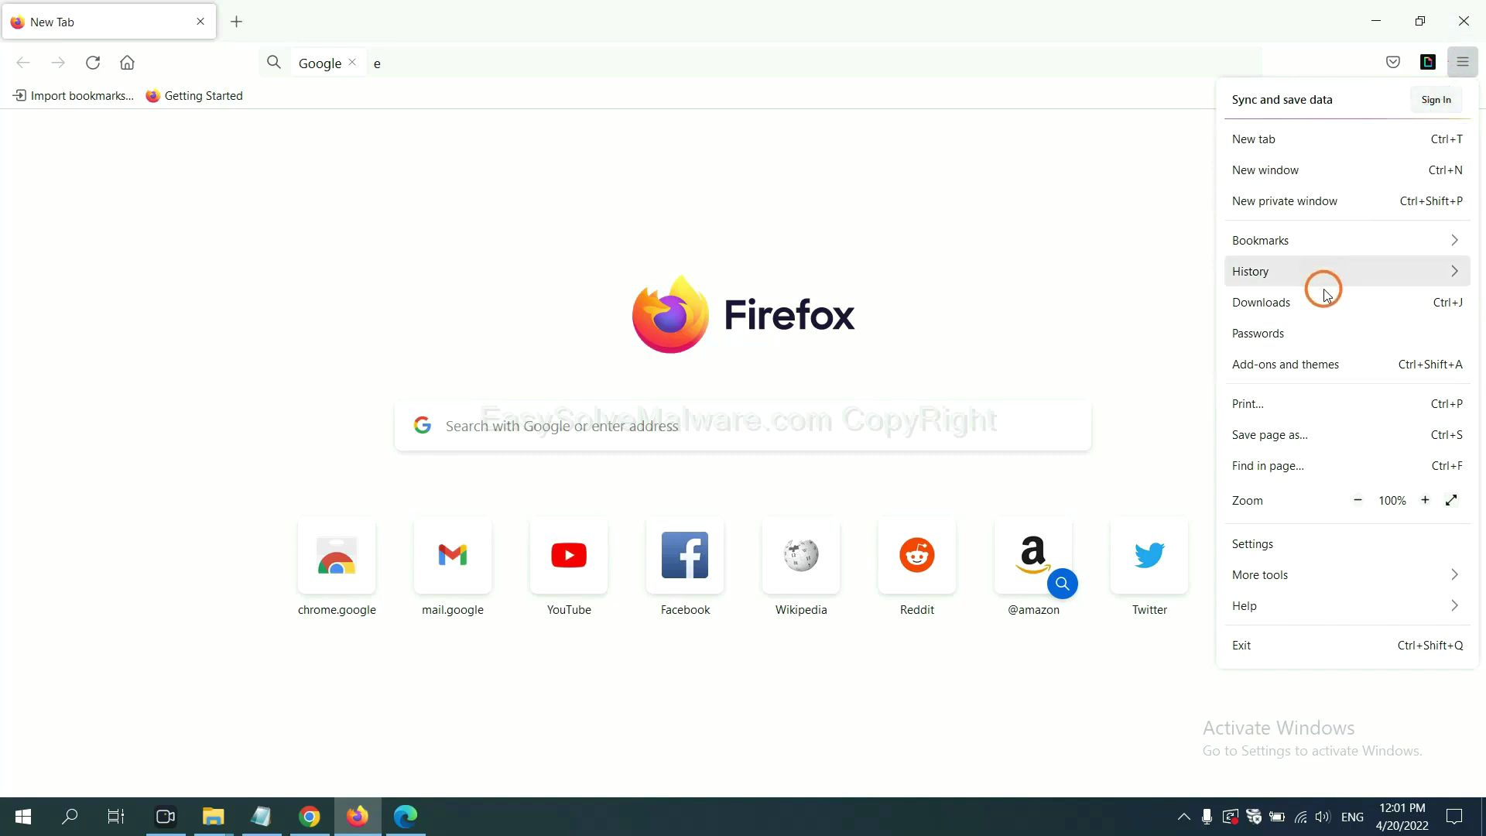
left_click(1300, 366)
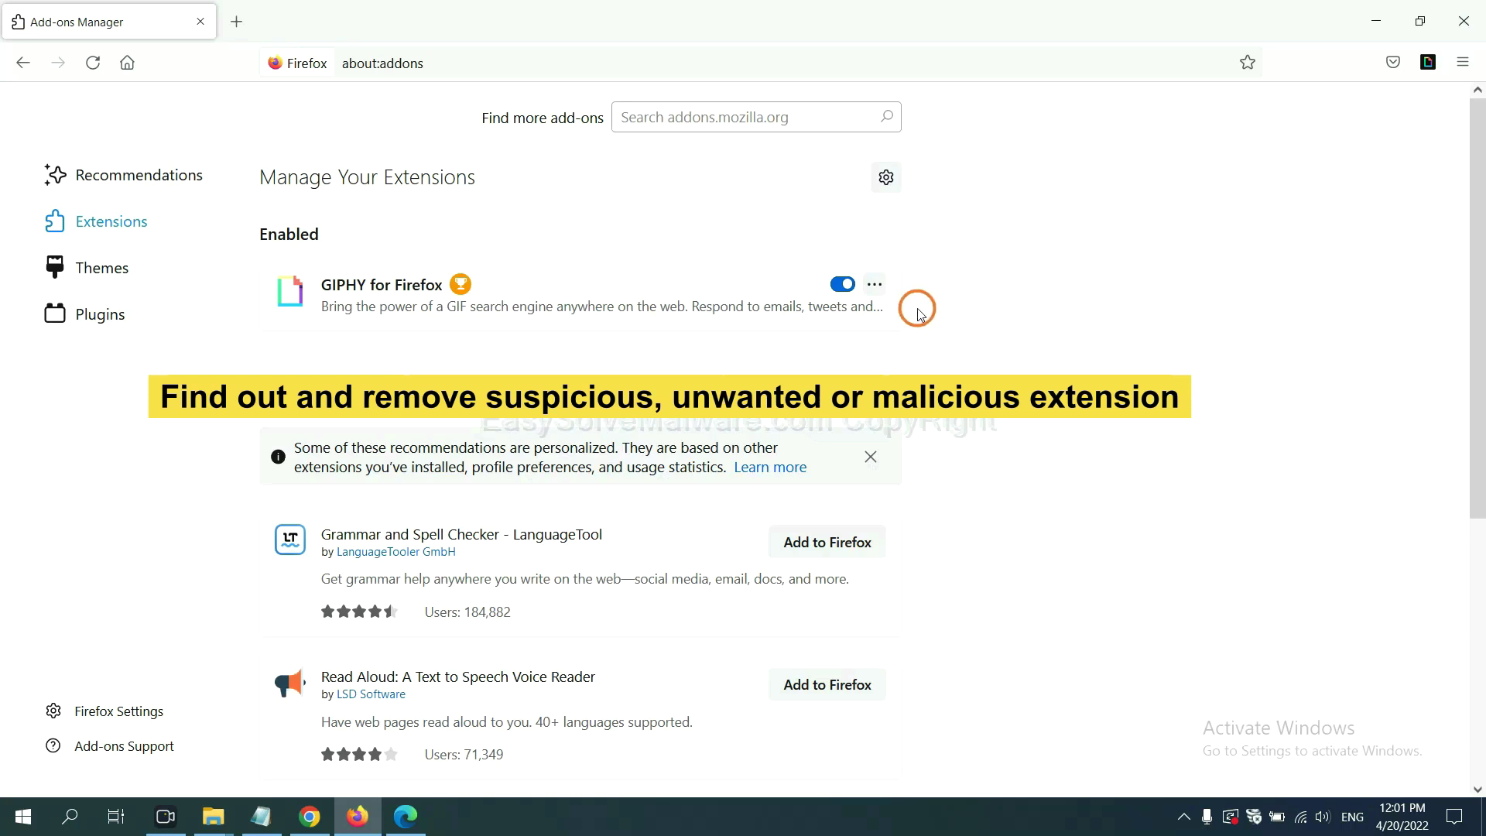
left_click(874, 286)
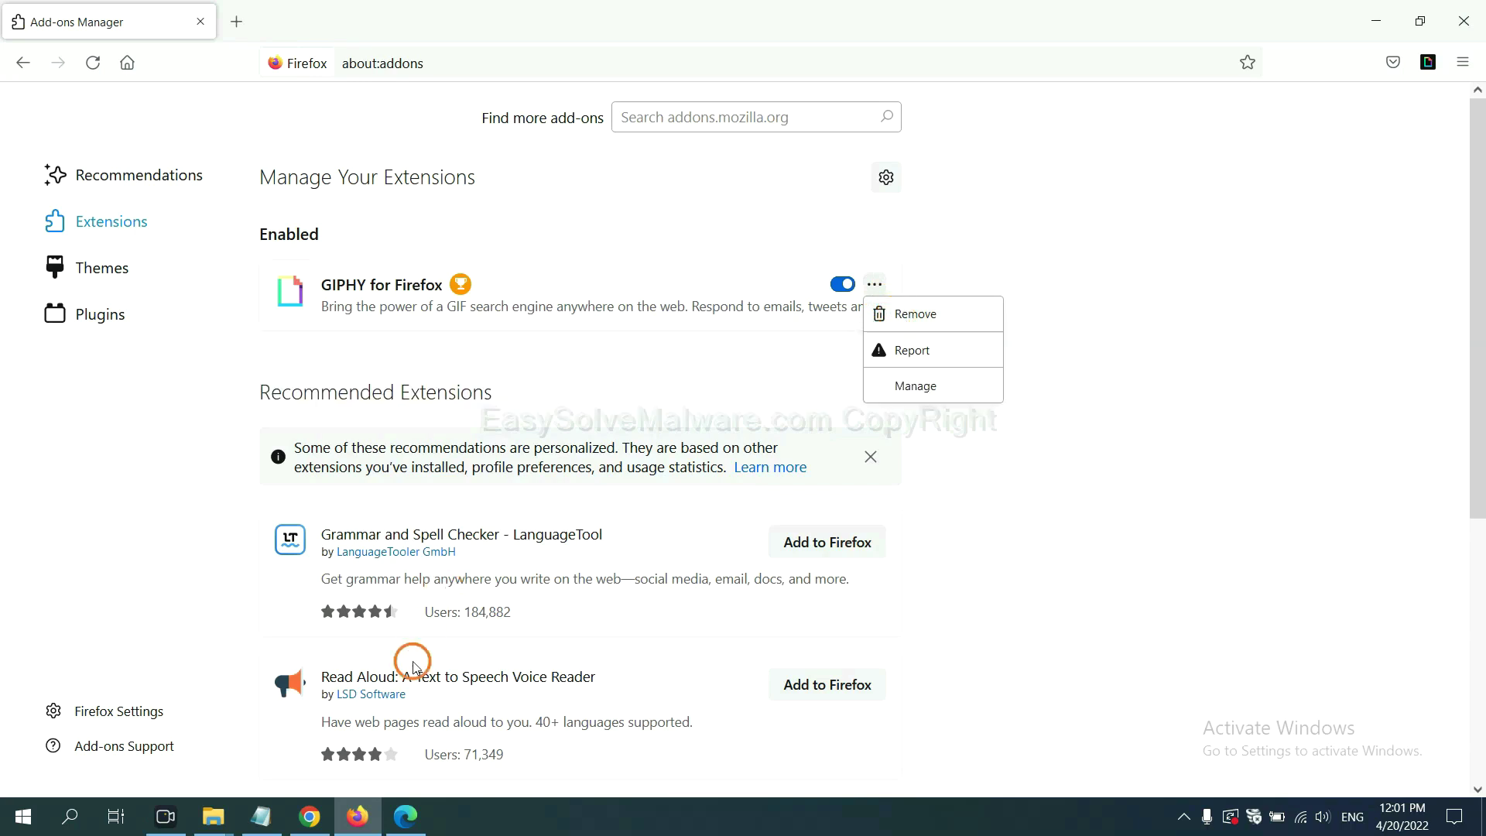
Switch to Microsoft Edge and open its extensions management page to check for suspicious extensions.
left_click(405, 820)
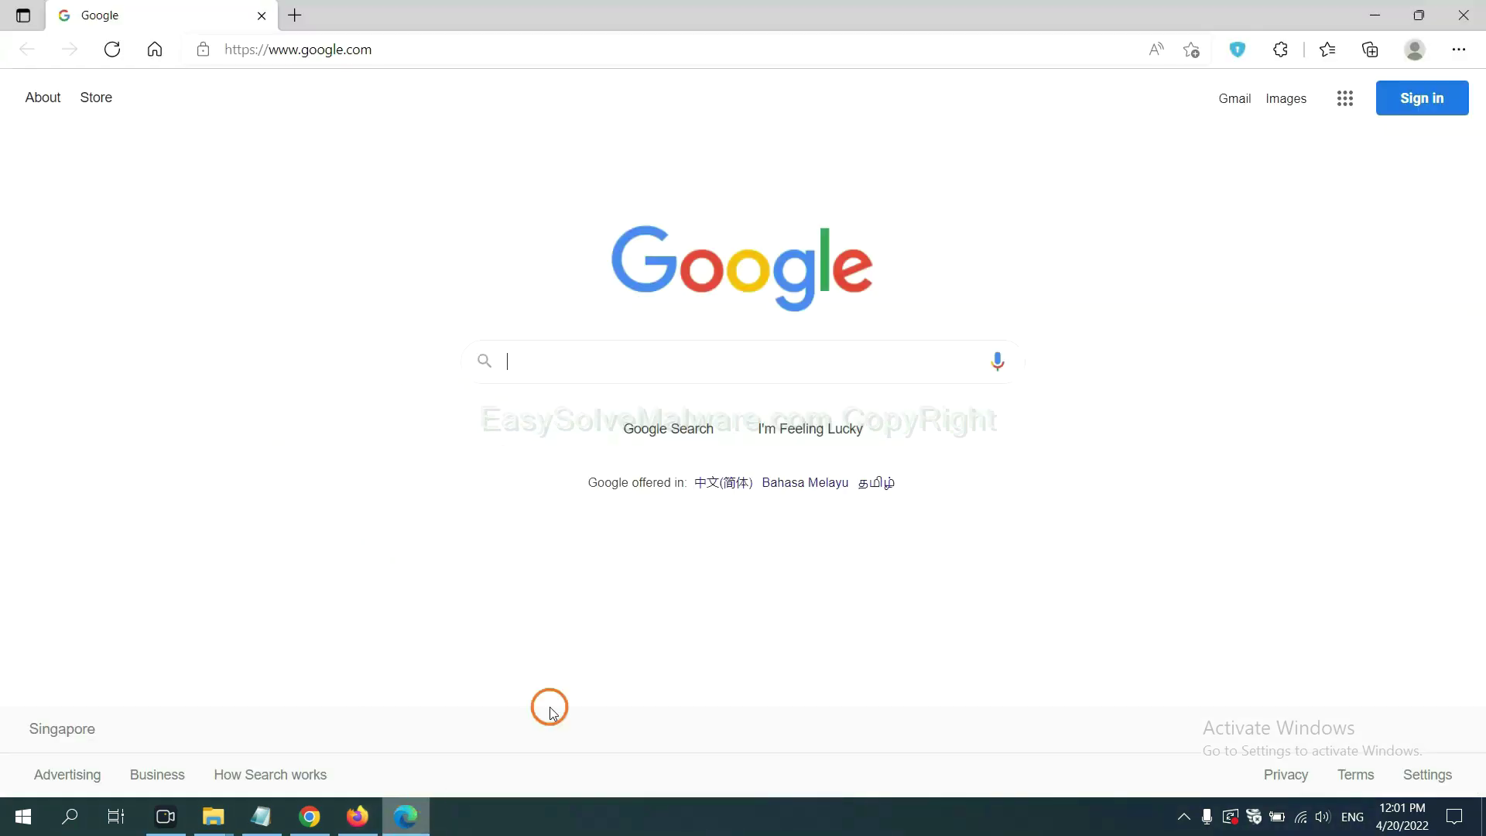
left_click(1458, 51)
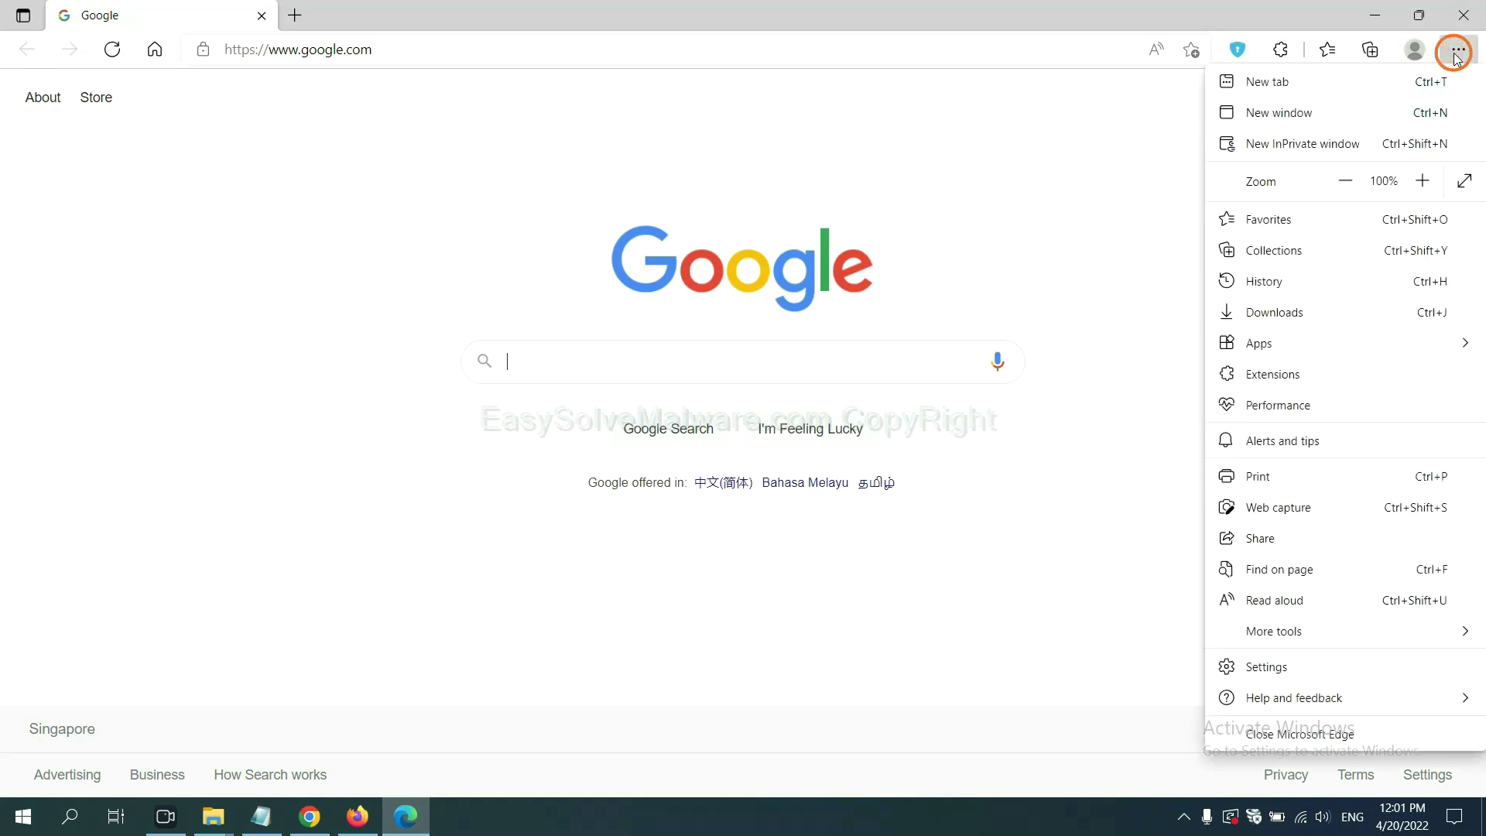
right_click(1278, 375)
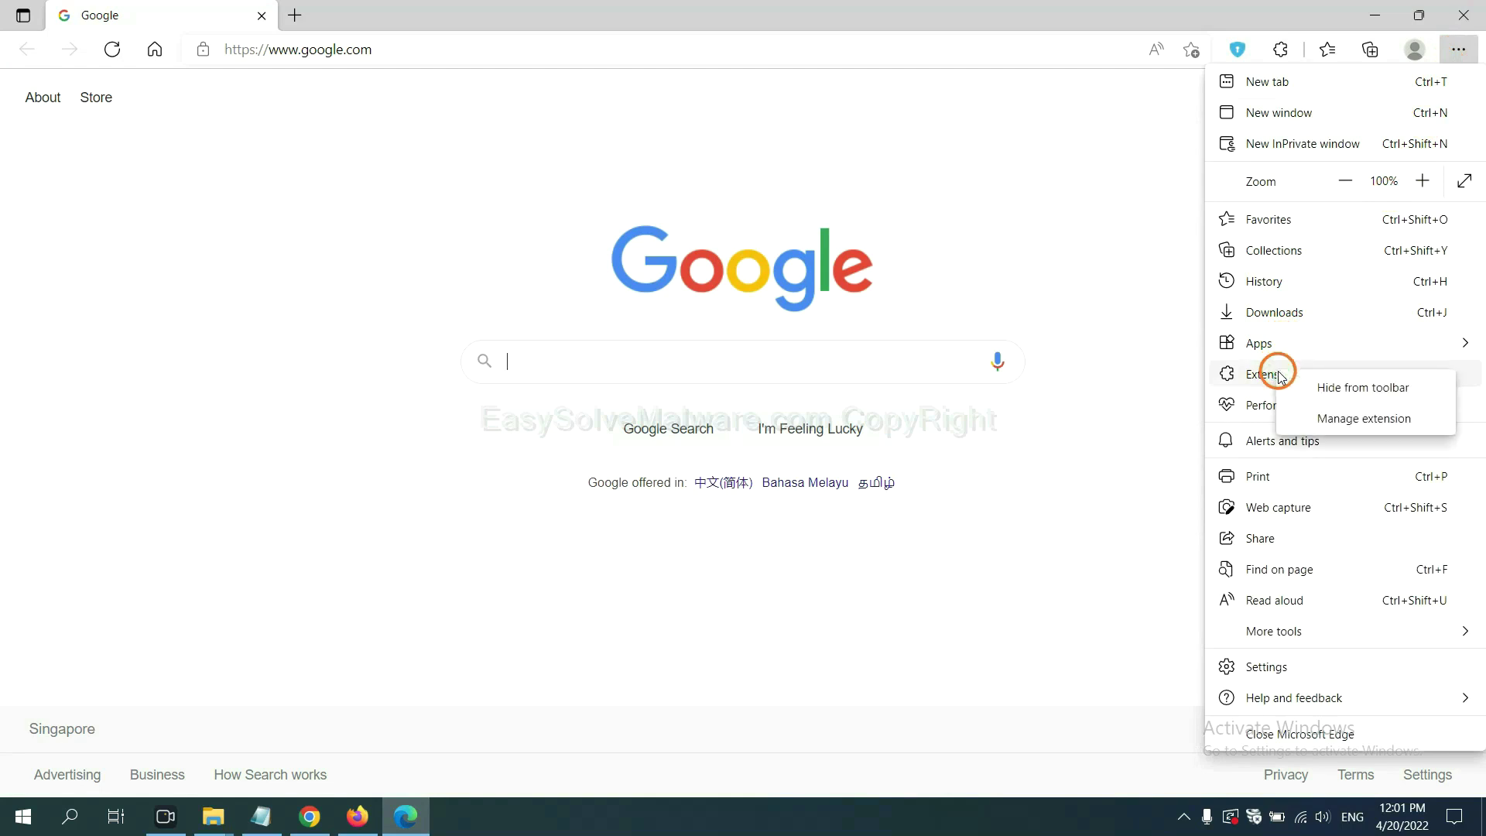
left_click(1334, 419)
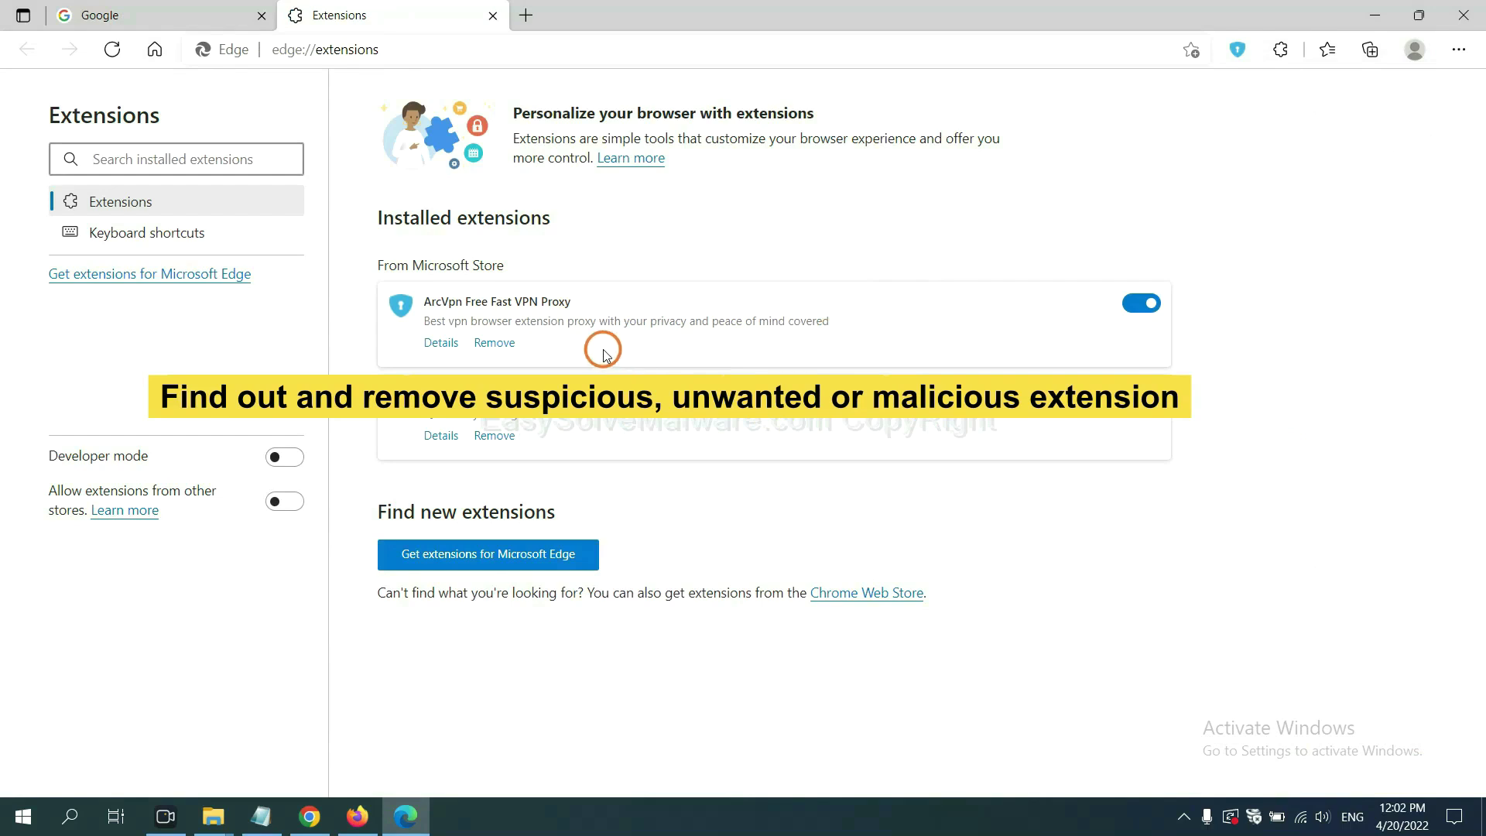
Remove the ArcVpn Free Fast VPN Proxy extension from Microsoft Edge and return to the desktop.
left_click(509, 346)
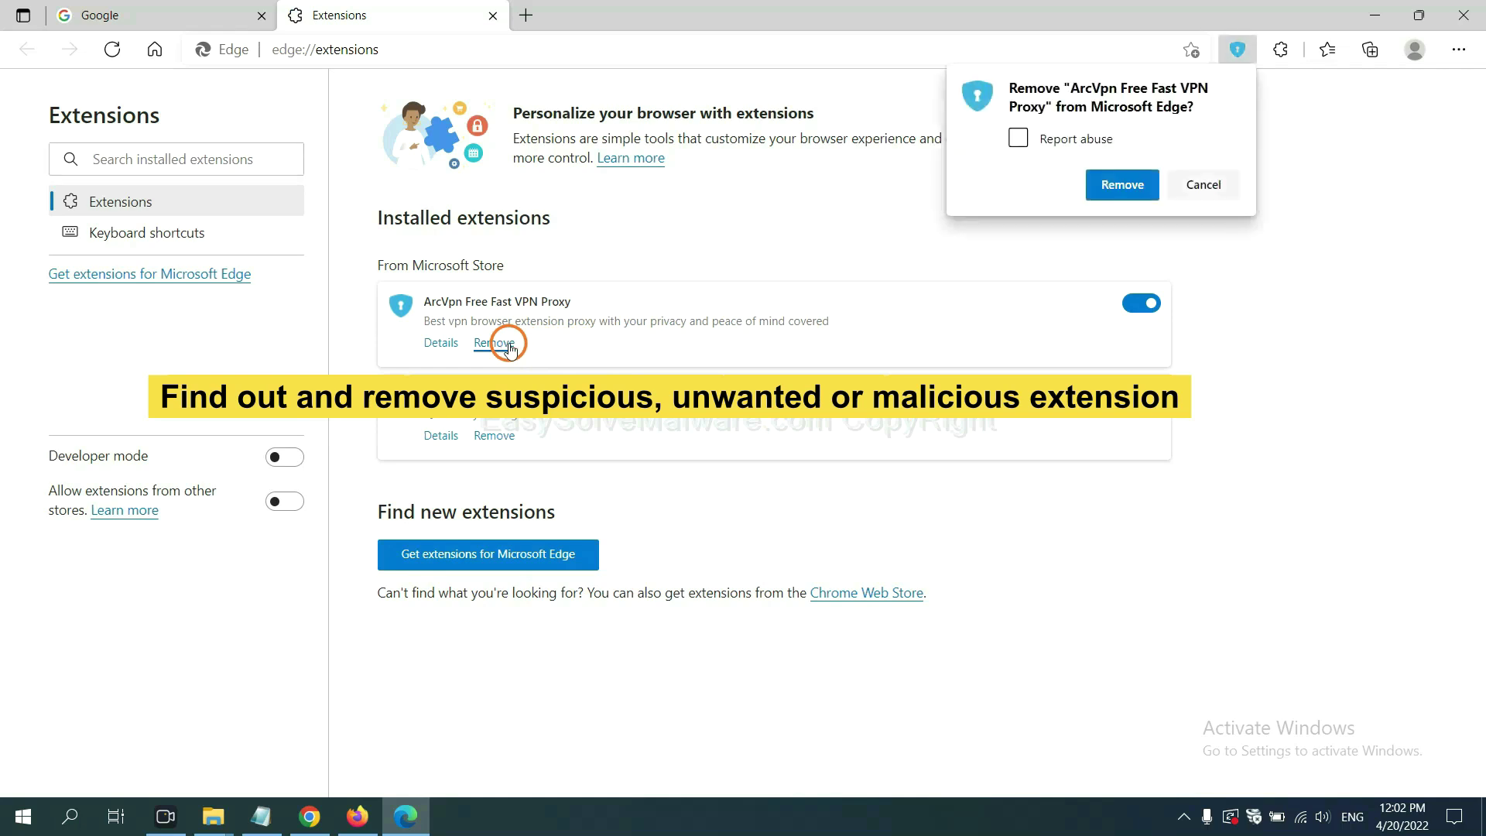
left_click(1109, 187)
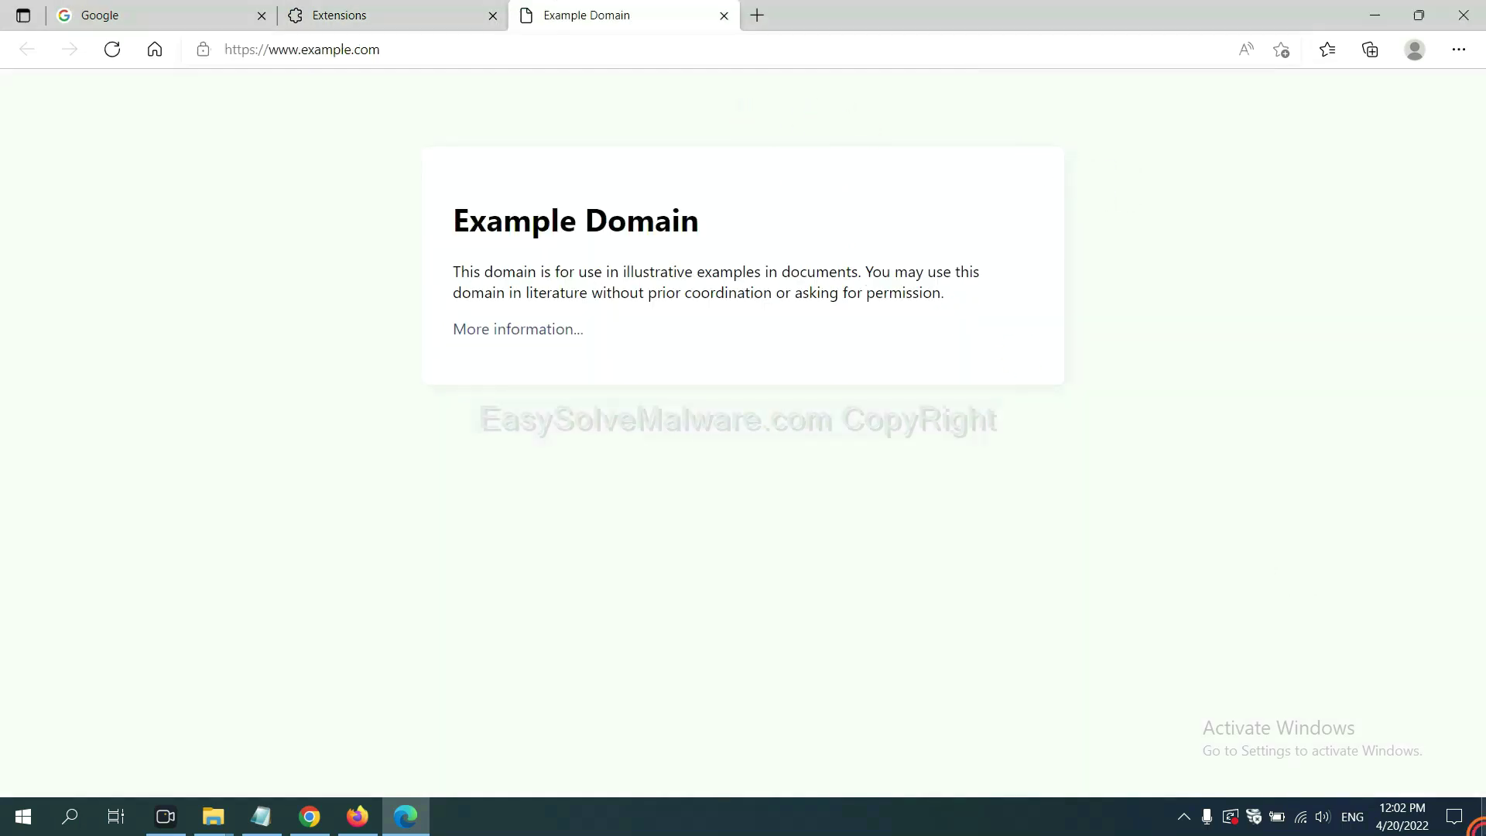
left_click(1478, 830)
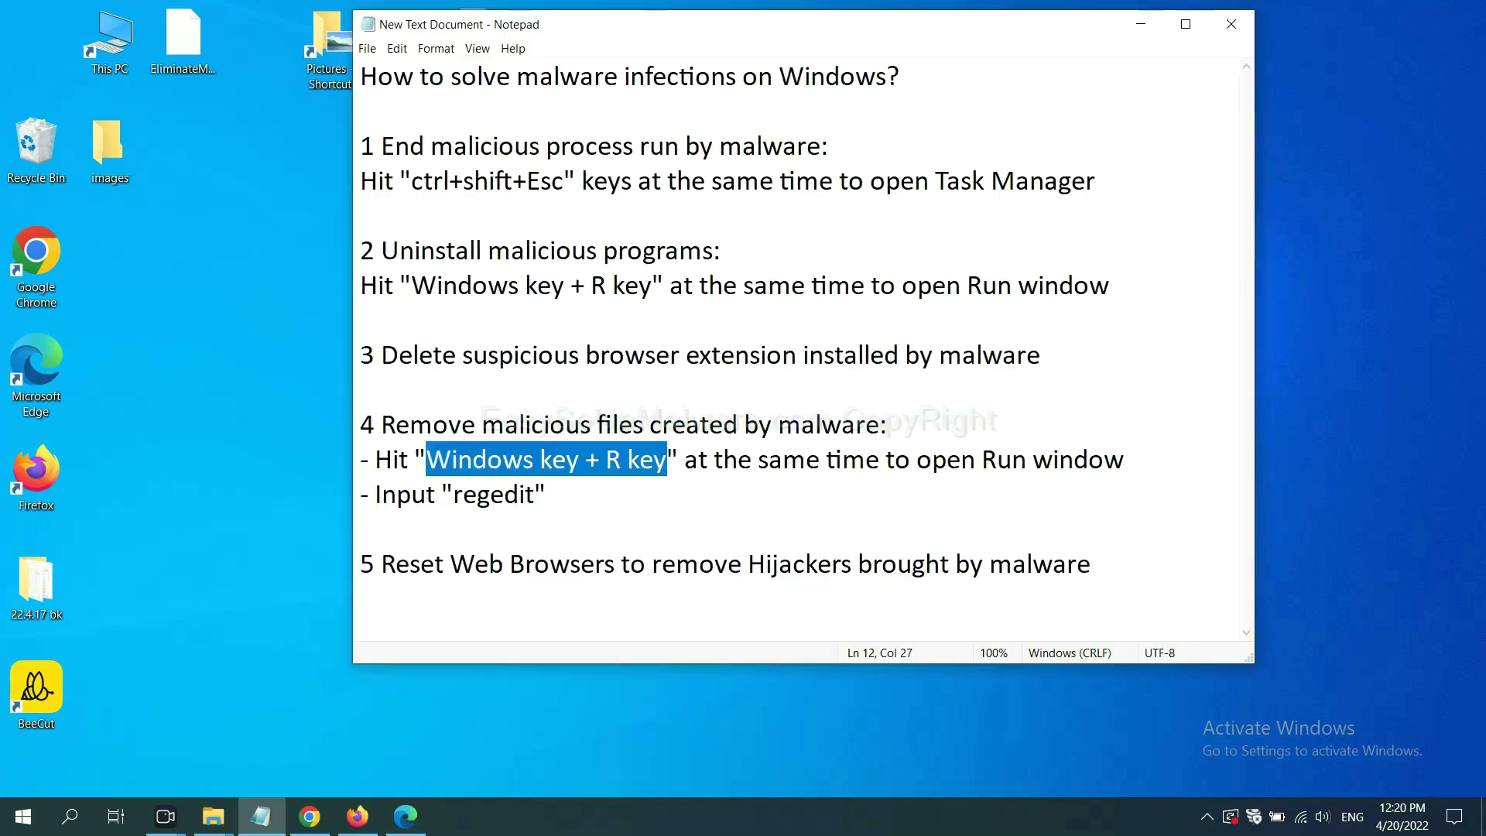
left_click(1008, 456)
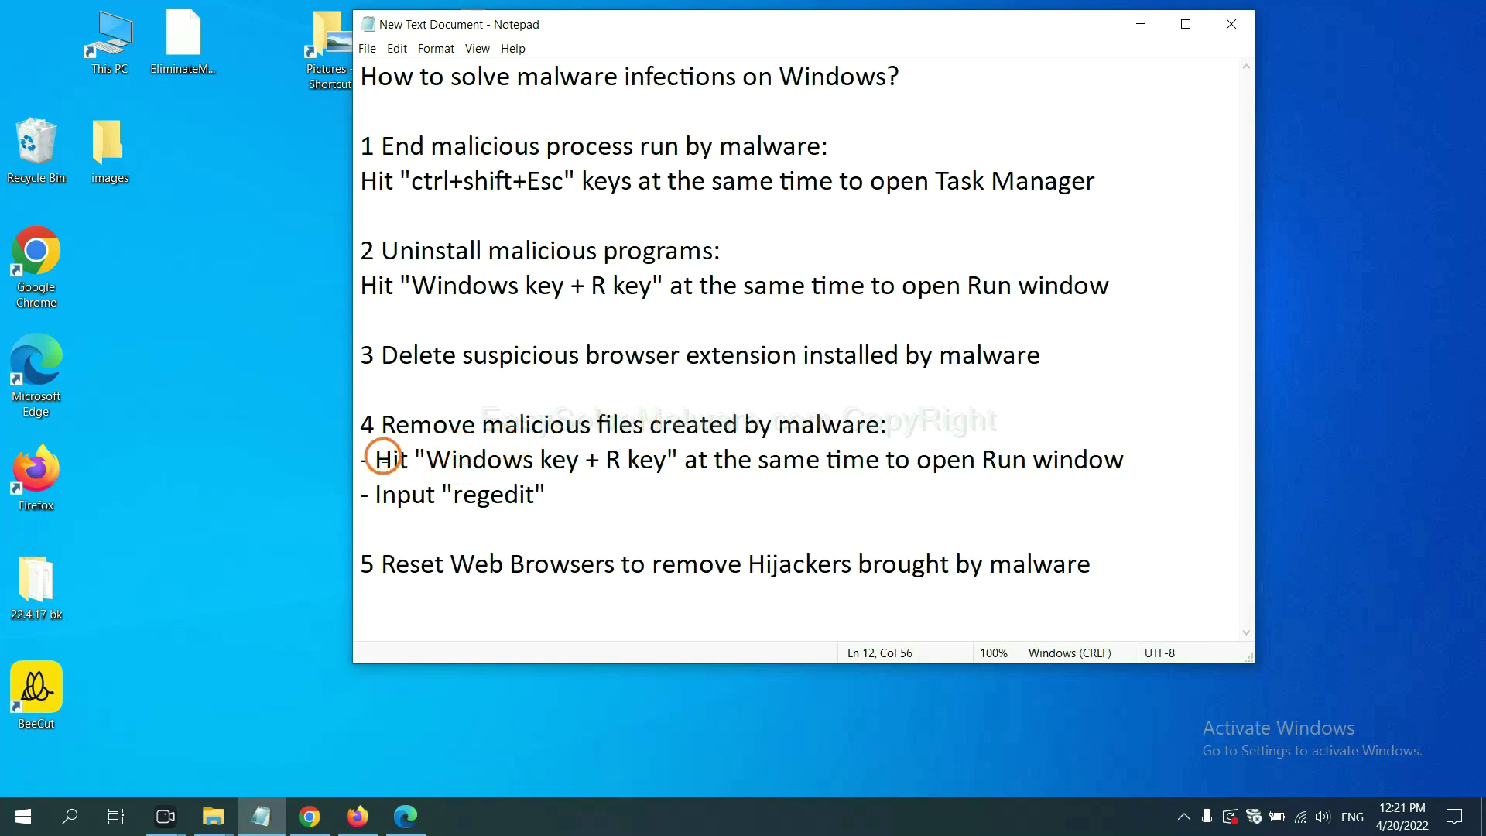
left_click_drag(377, 459, 856, 475)
left_click(856, 475)
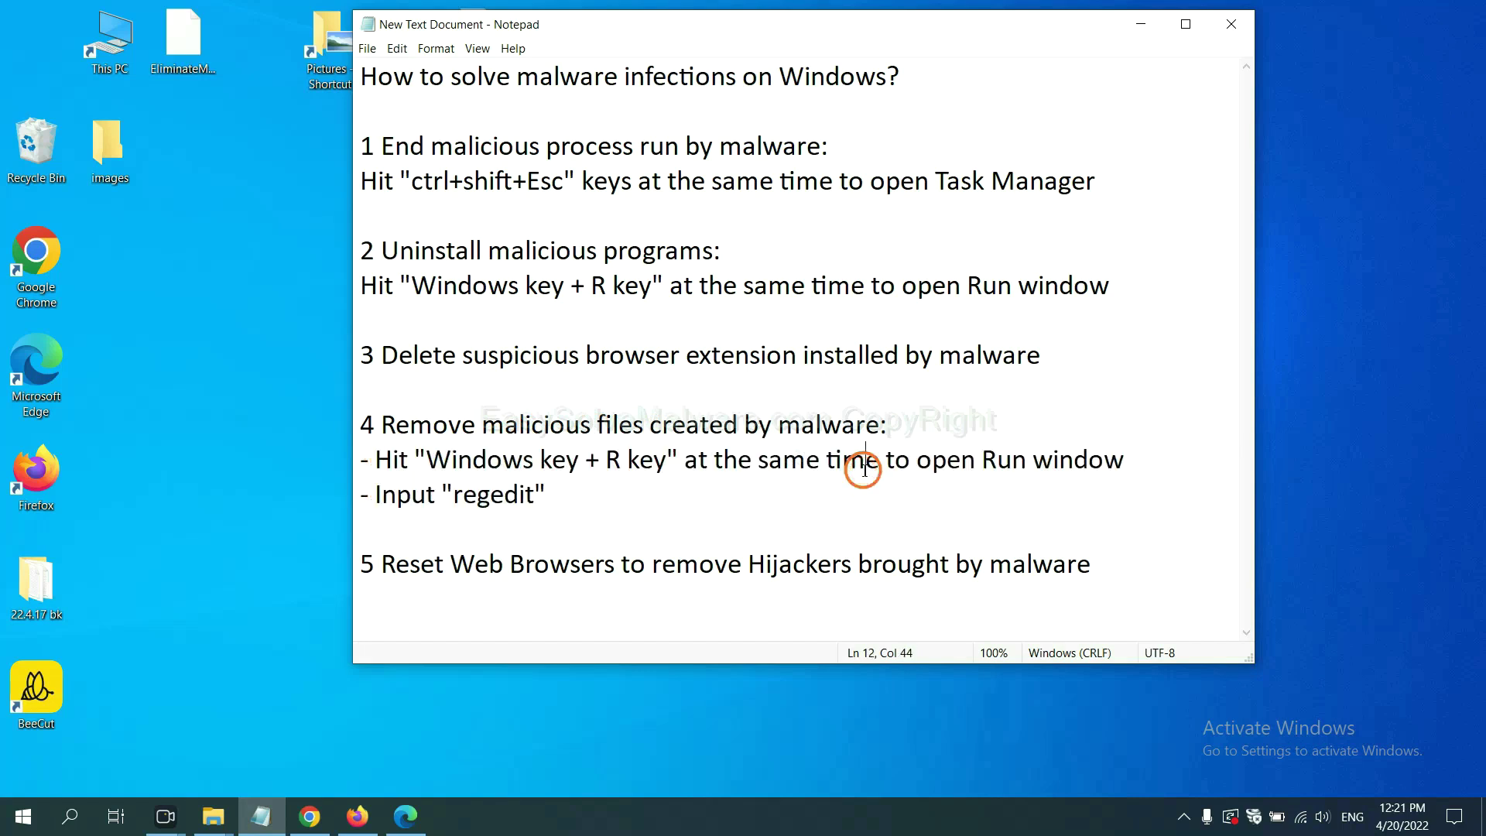
Open the Windows Run dialog and launch the Registry Editor with the command "regedit".
key("super+r")
left_click_drag(277, 592, 1188, 307)
left_click(1054, 403)
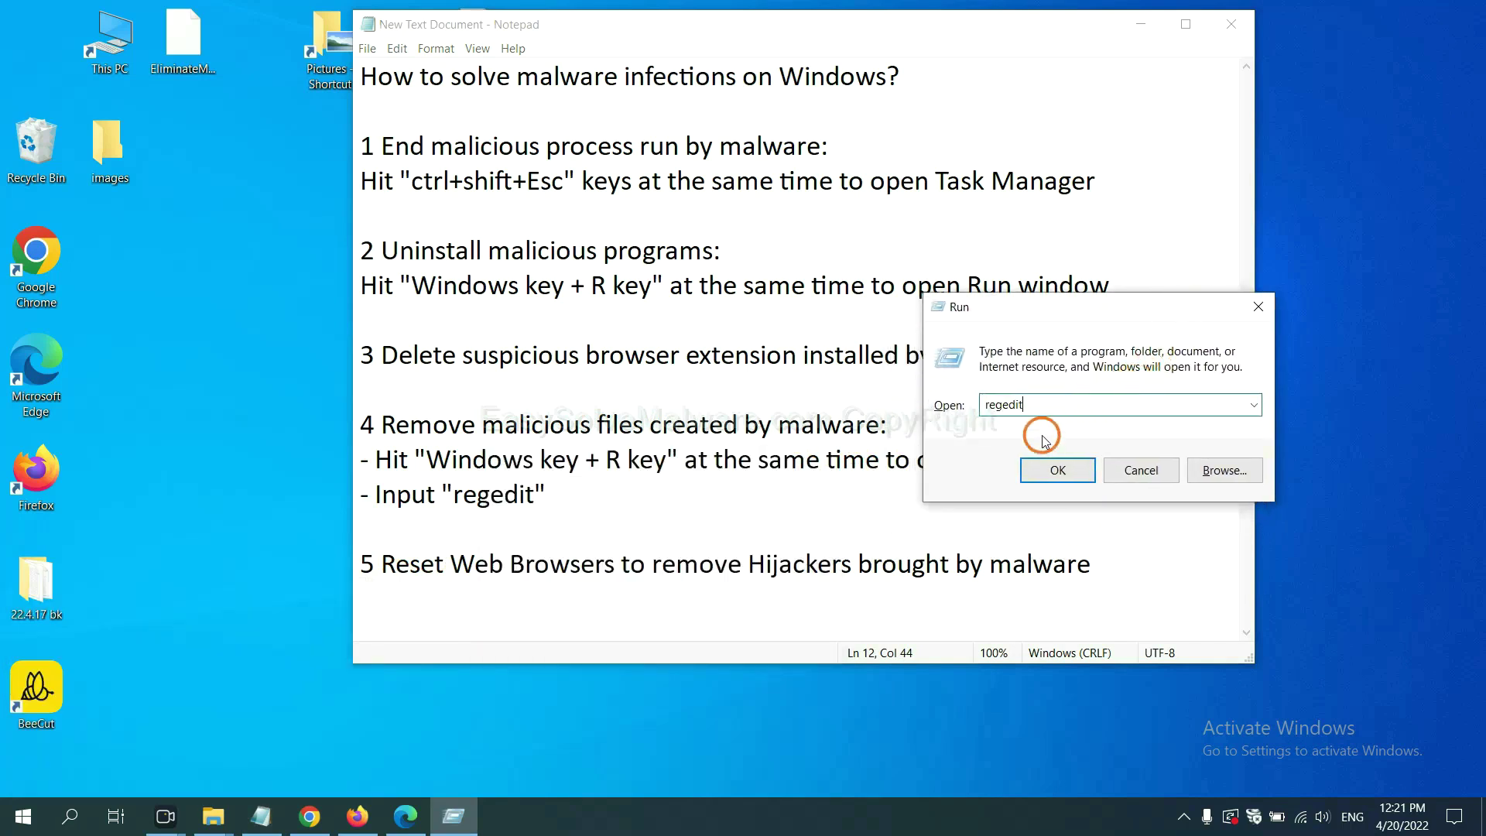
left_click(1056, 468)
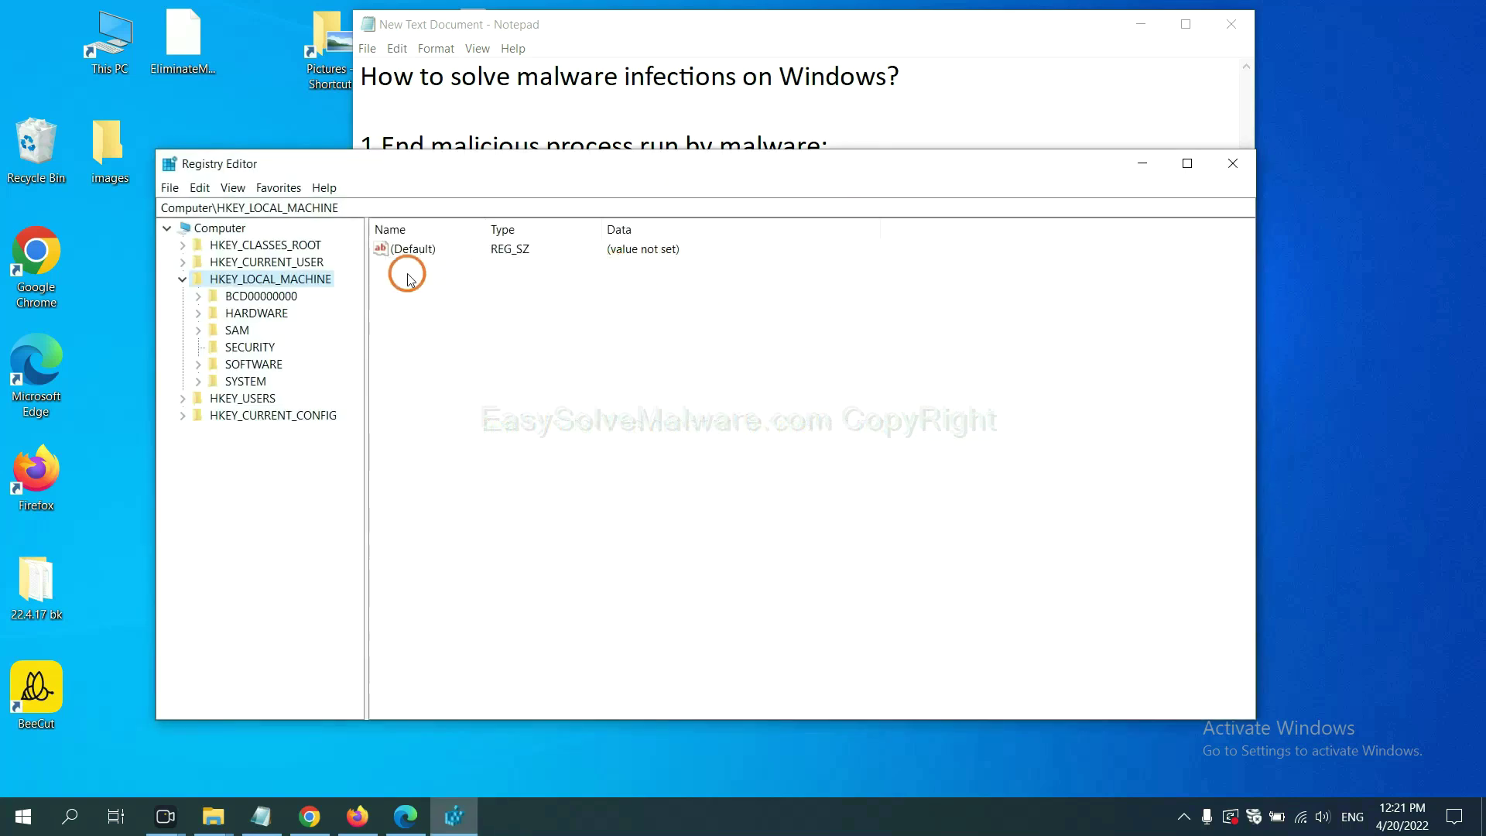
Search the registry's keys, values and data for "beecut".
left_click(201, 188)
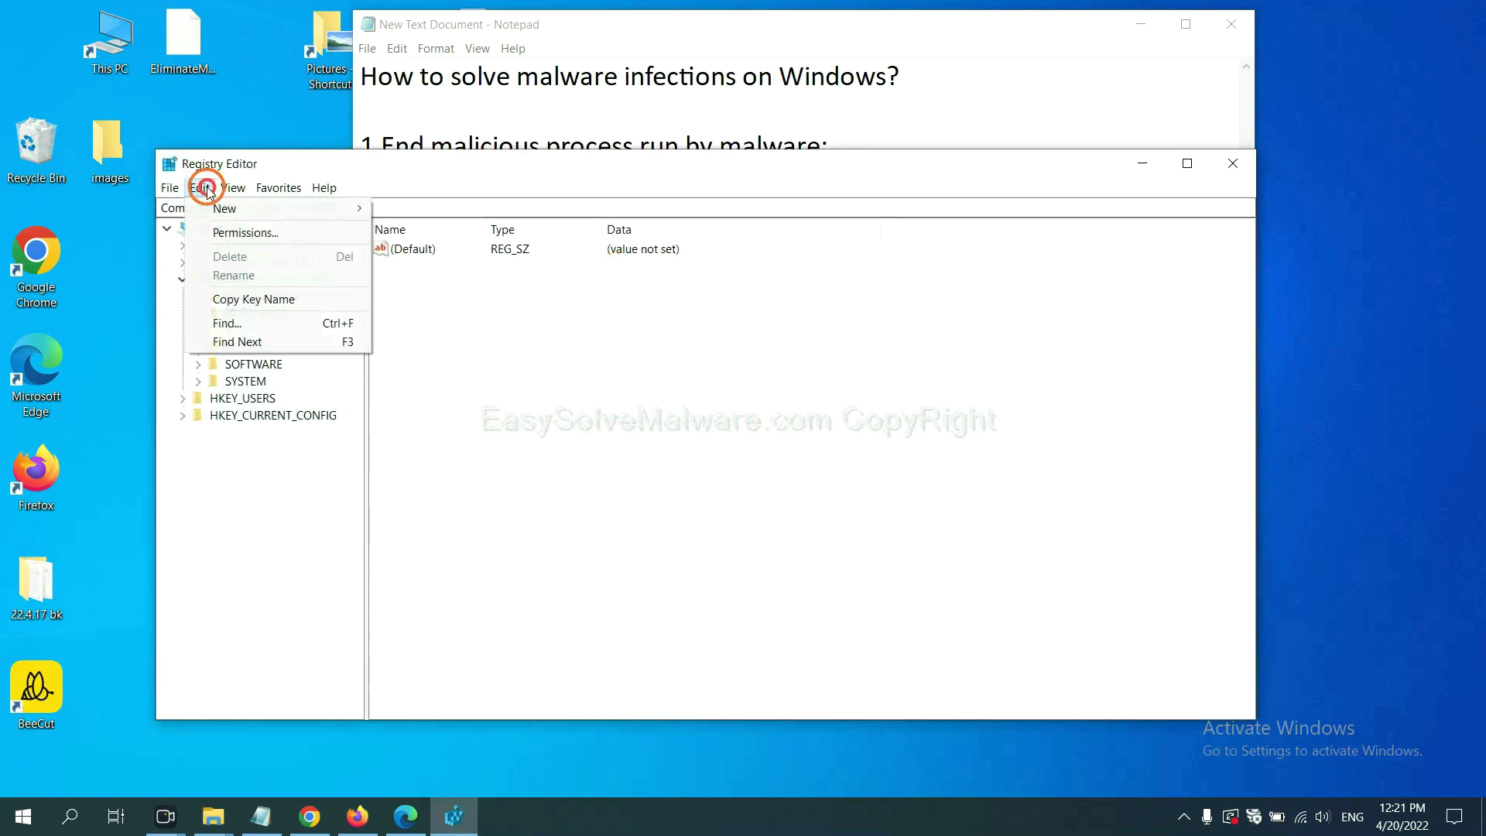
left_click(263, 323)
left_click_drag(414, 241, 591, 287)
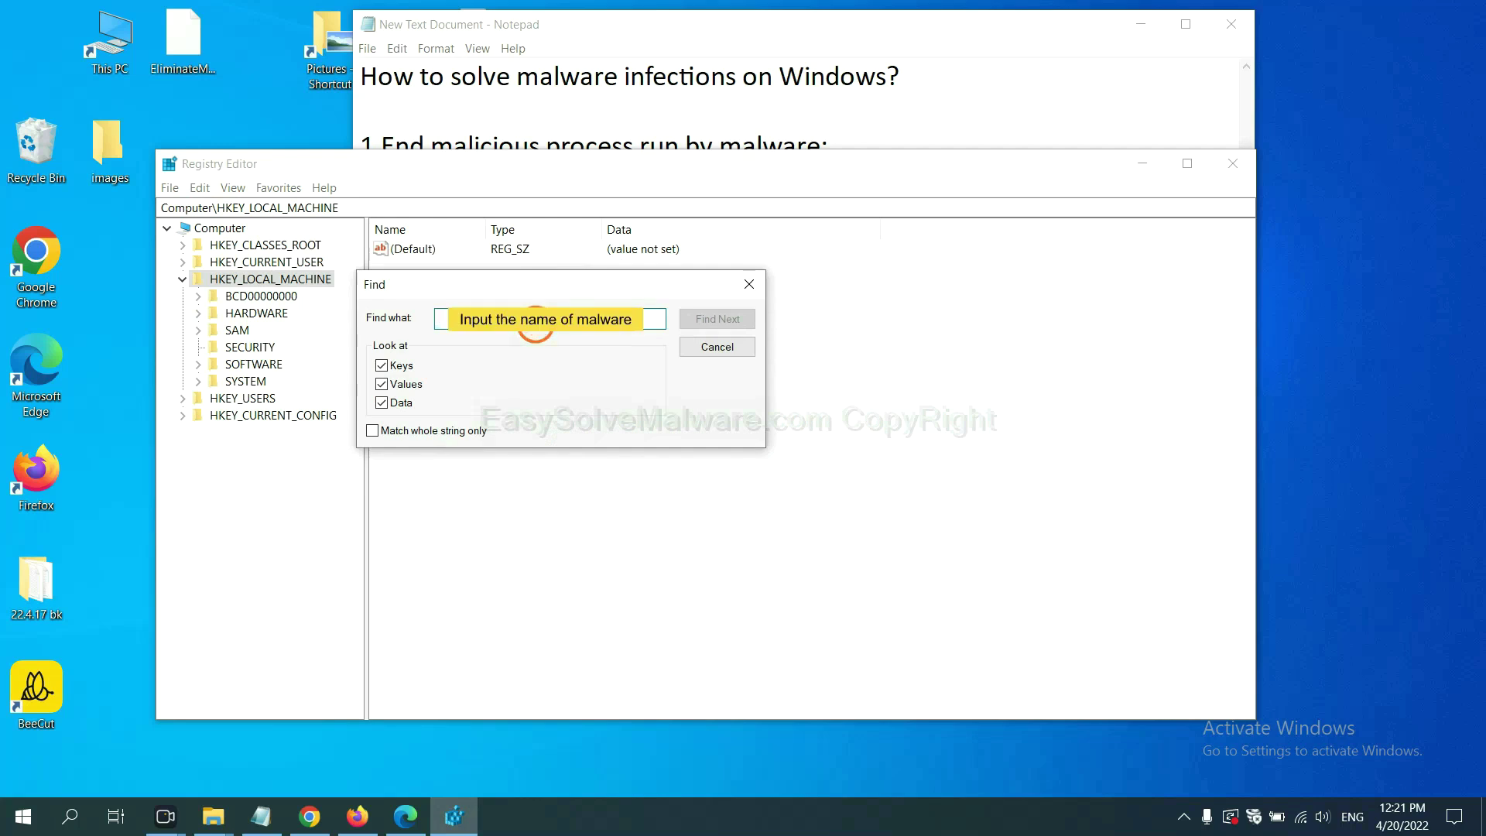
type("be")
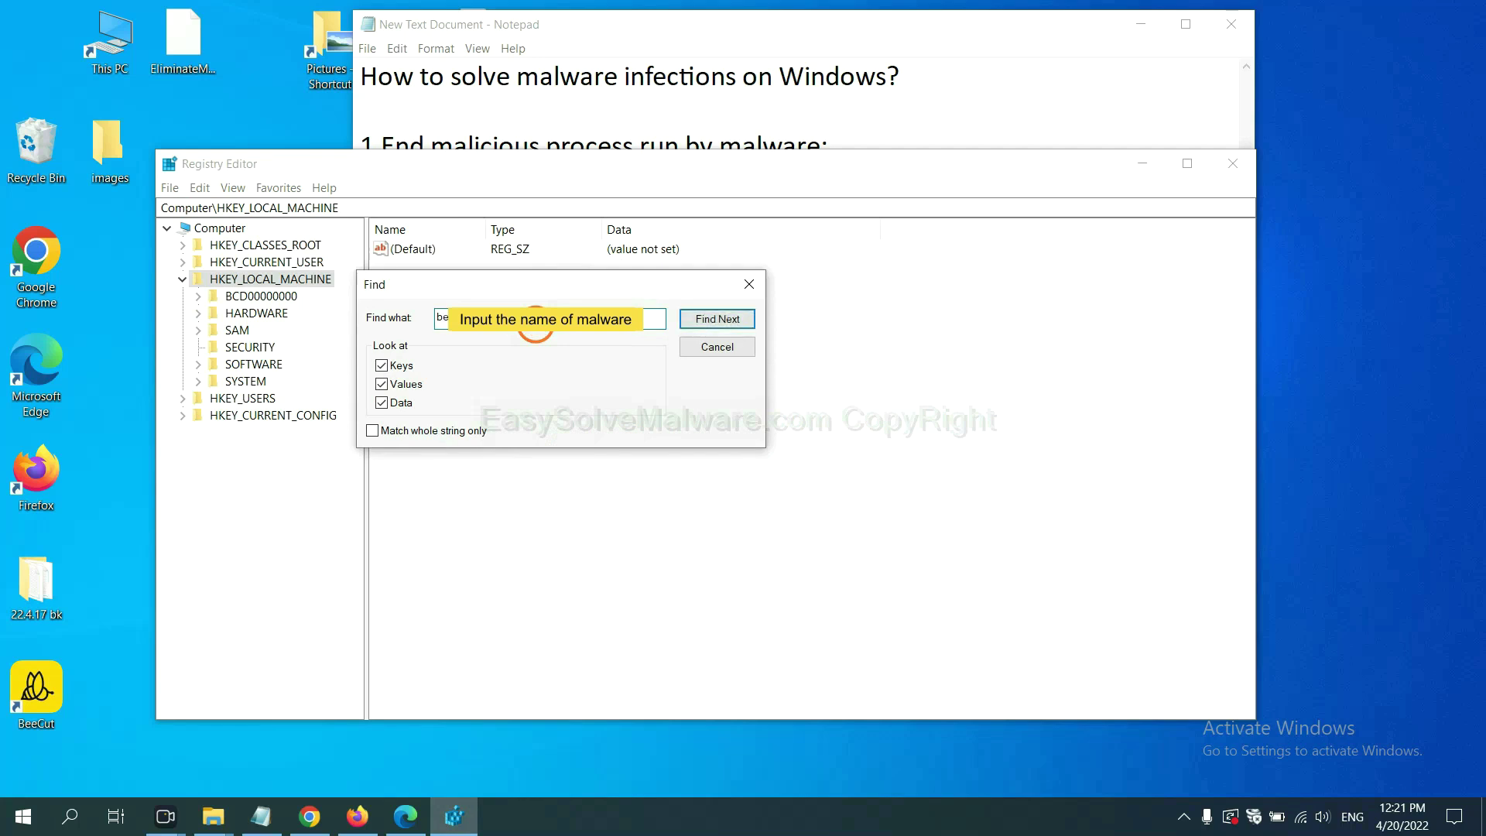
type("ecut")
left_click(715, 321)
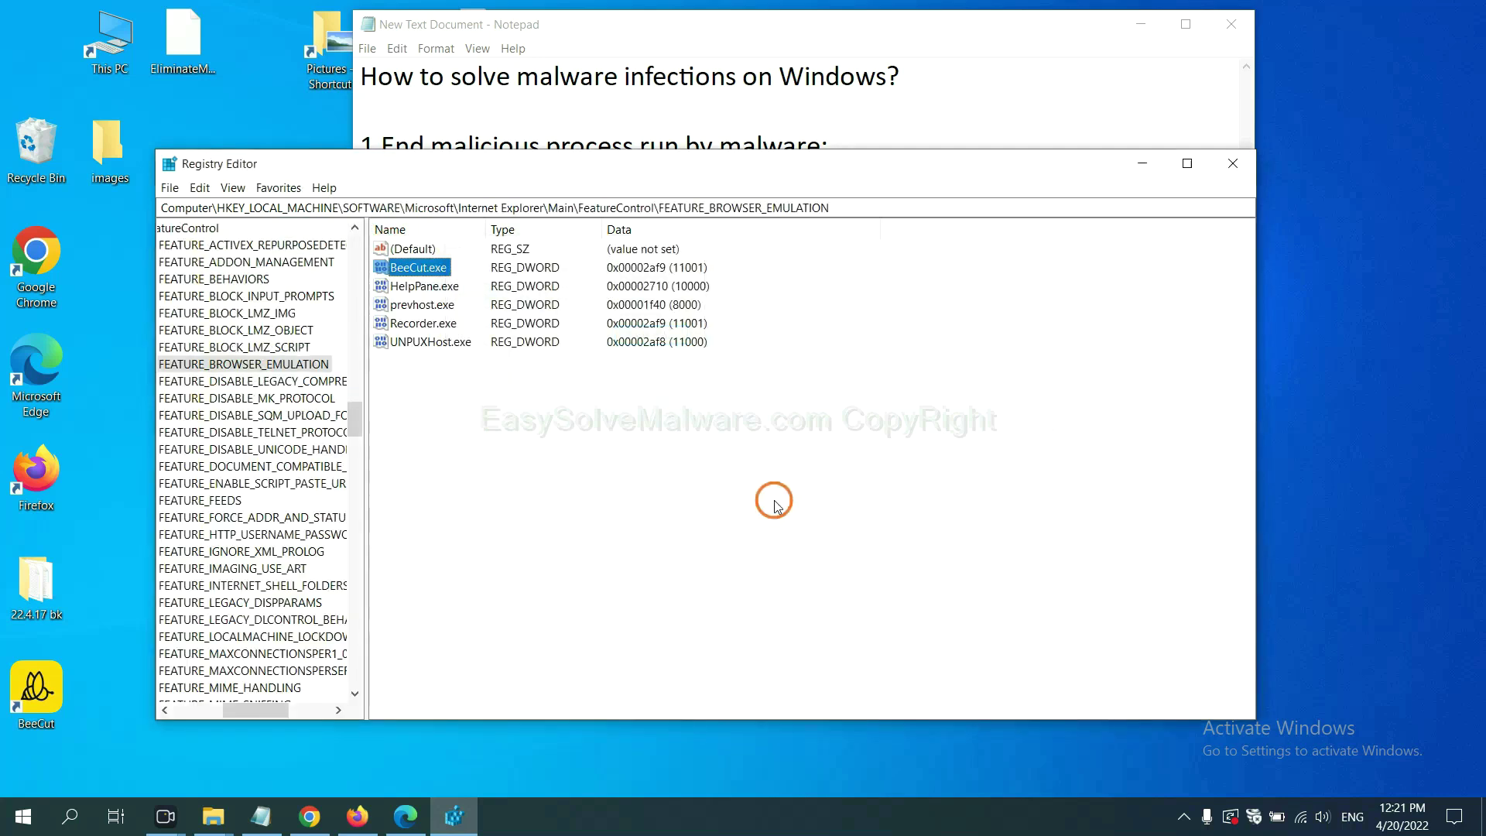
Locate the FEATURE_BROWSER_EMULATION key in the registry tree and check its available actions without deleting anything.
left_click_drag(250, 710, 242, 707)
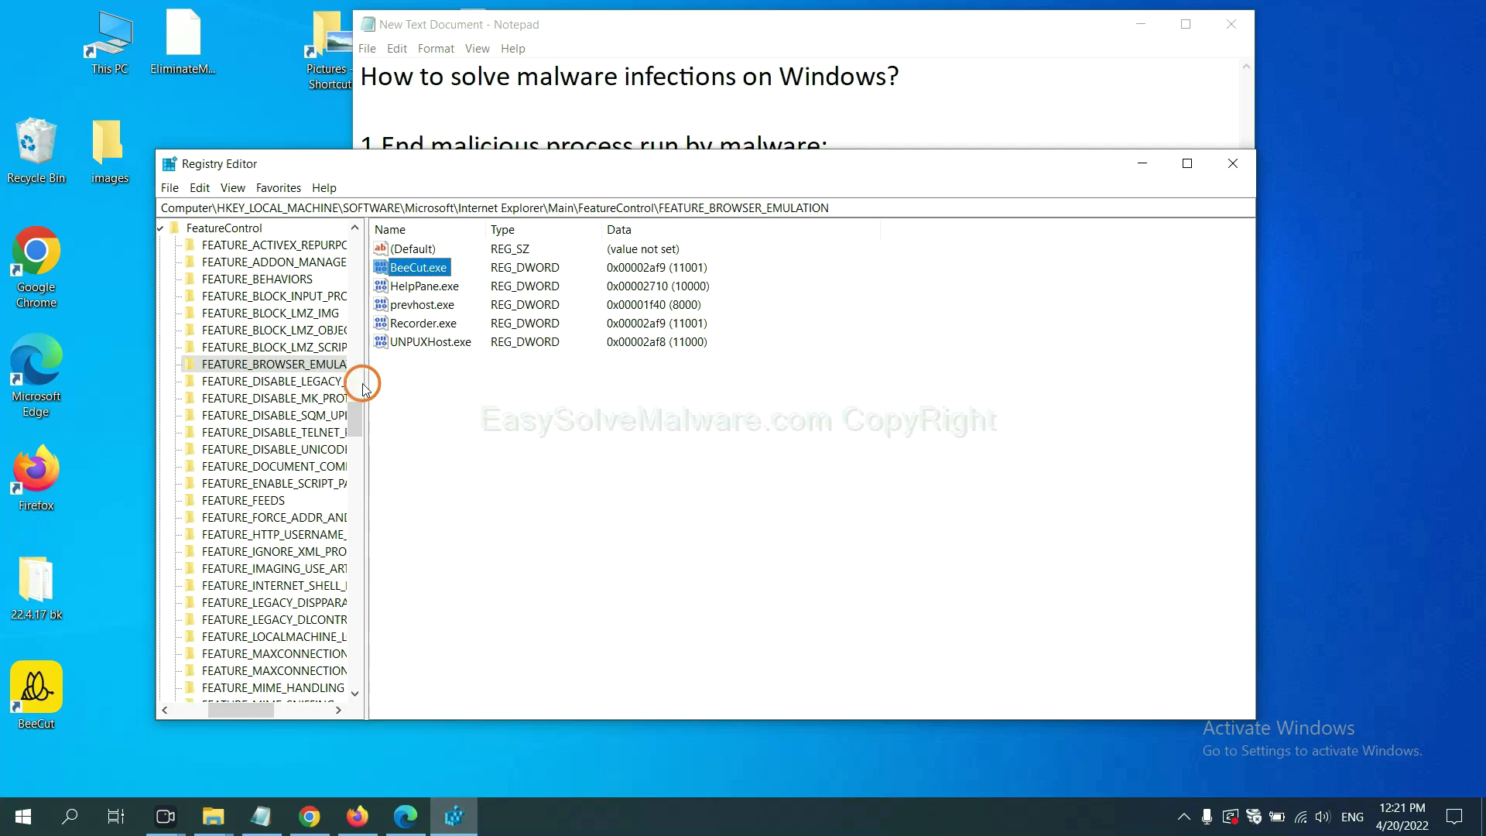
right_click(302, 369)
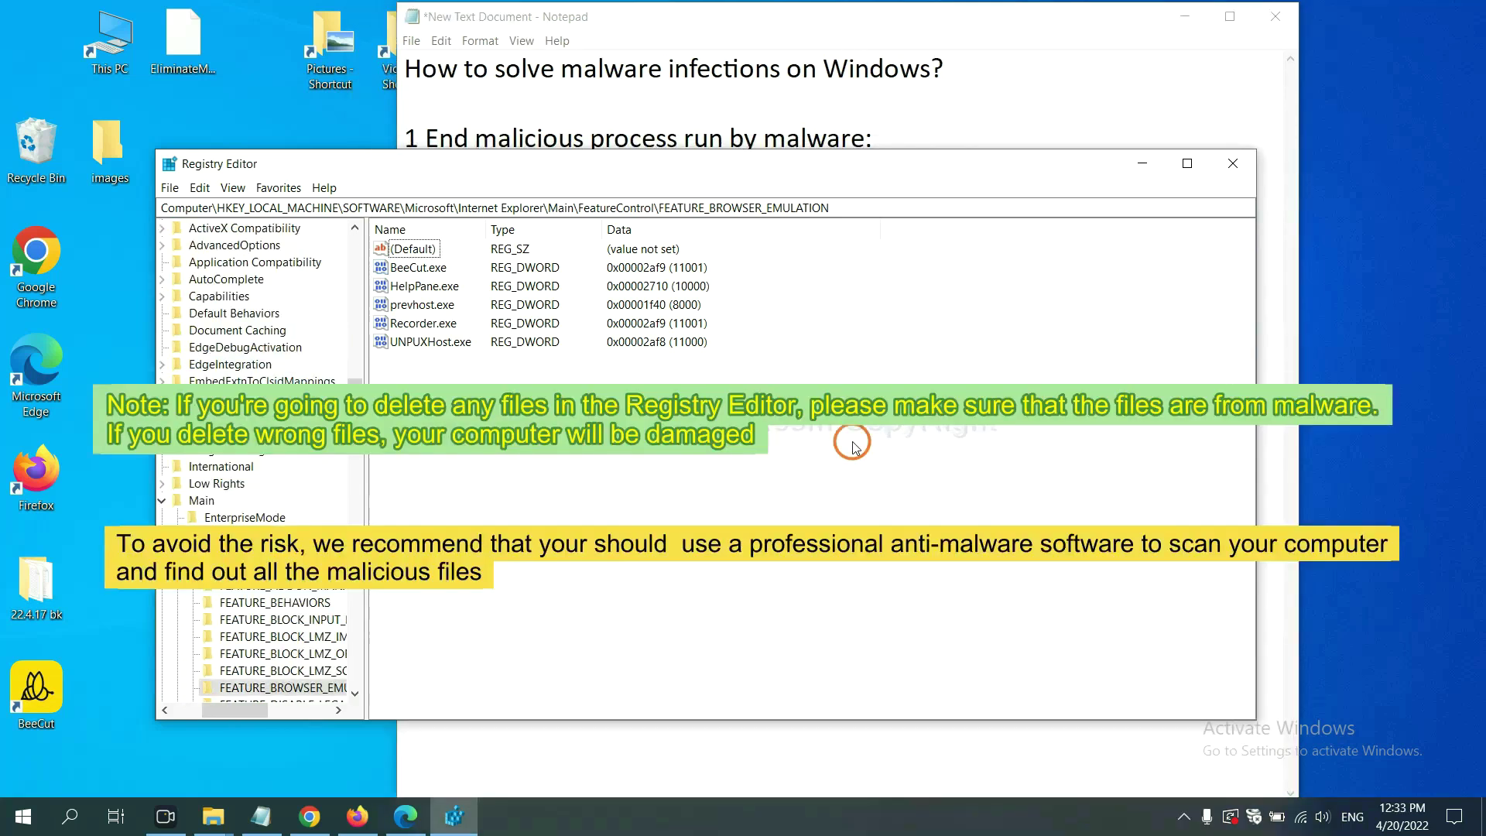
left_click(707, 470)
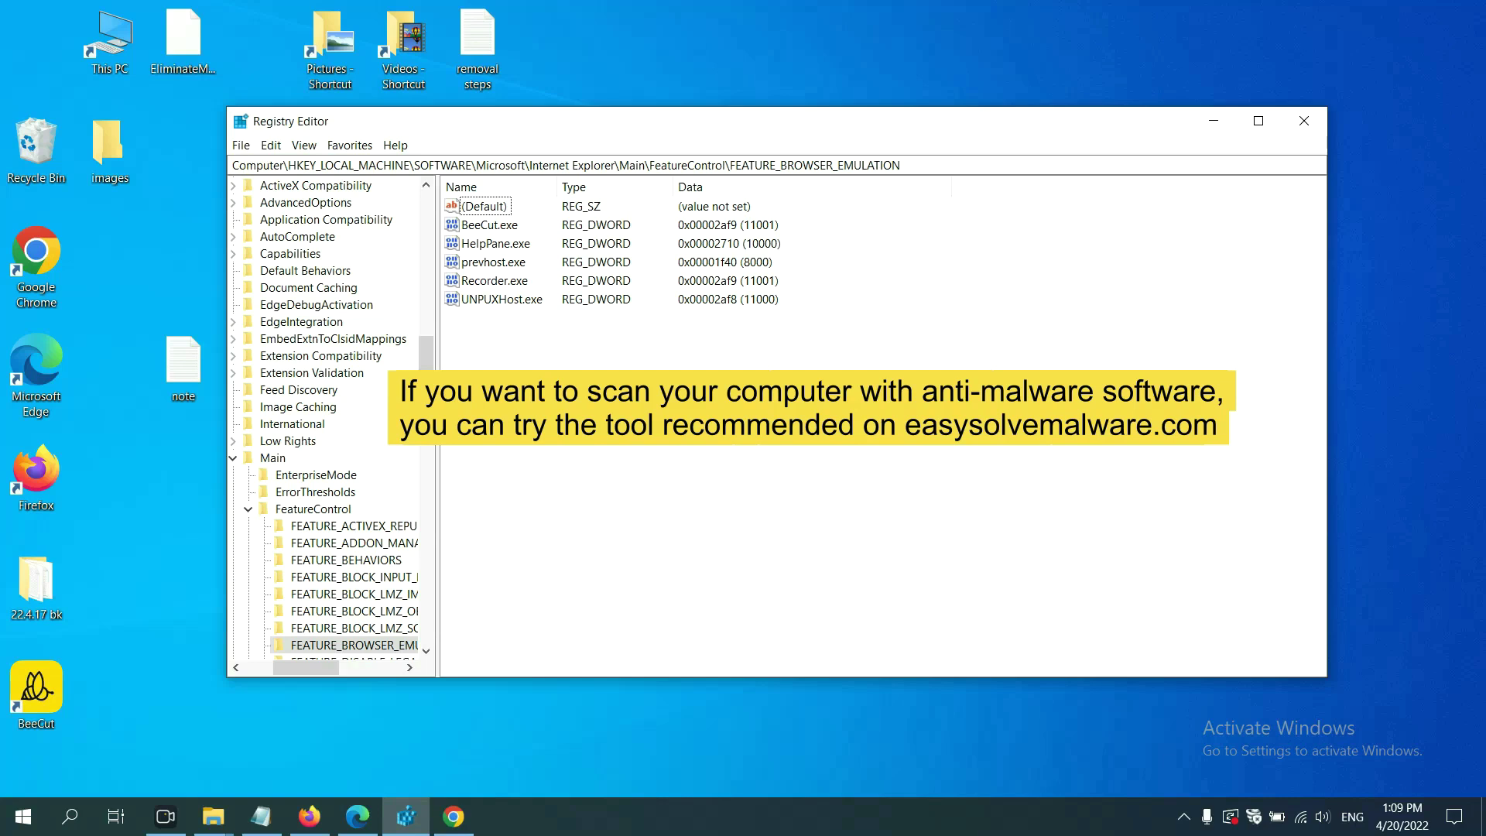
Switch to Google Chrome and review the easysolvemalware.com page with the malware removal steps and SpyHunter downloads.
left_click(463, 822)
scroll(1076, 526, "down", 1)
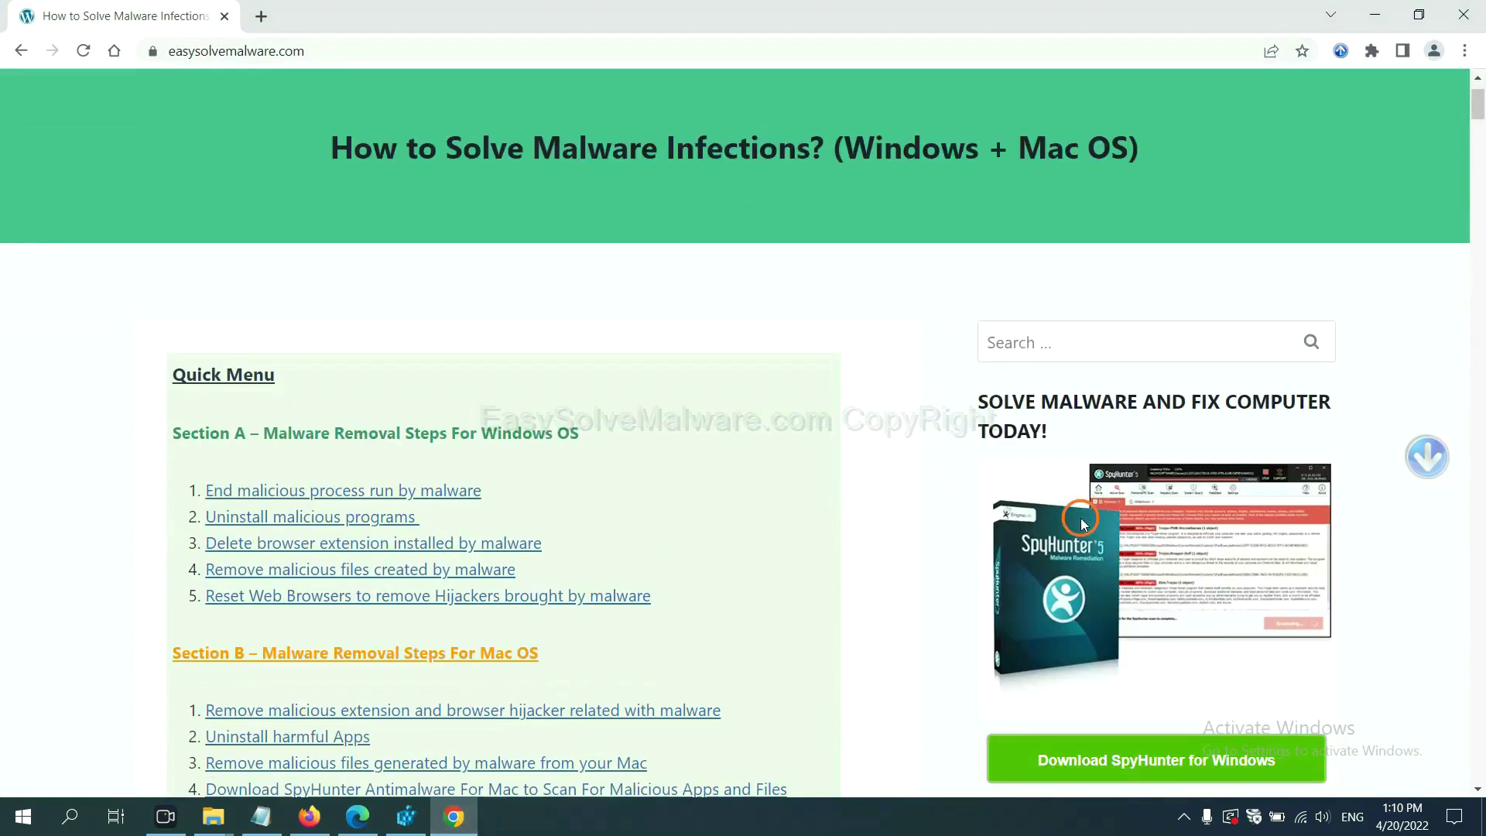
scroll(1068, 534, "up", 1)
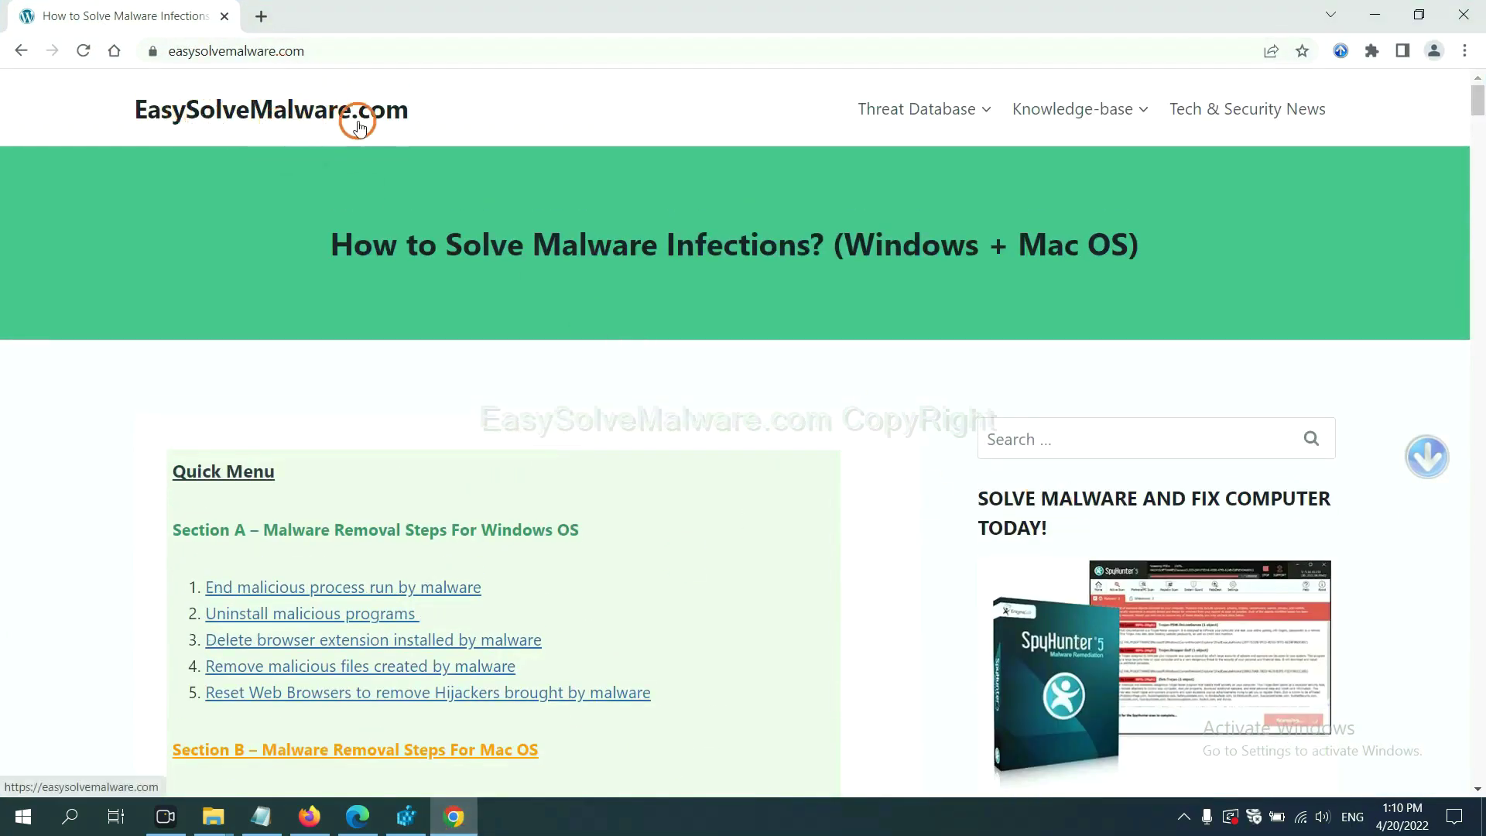
scroll(1208, 541, "down", 3)
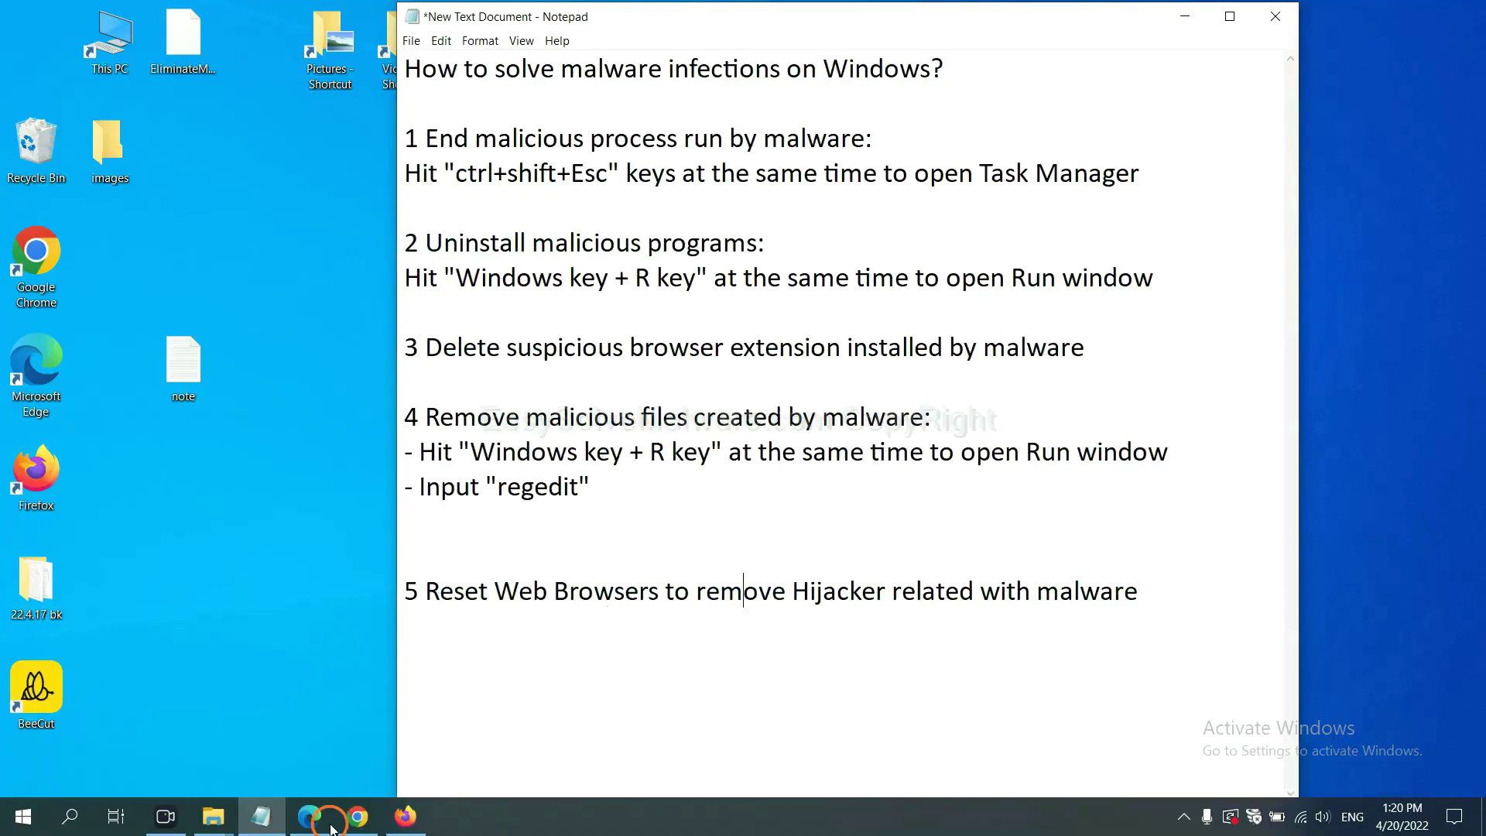
Switch to Google Chrome, search its settings for "reset", and open the prompt to restore settings to their original defaults.
left_click(357, 817)
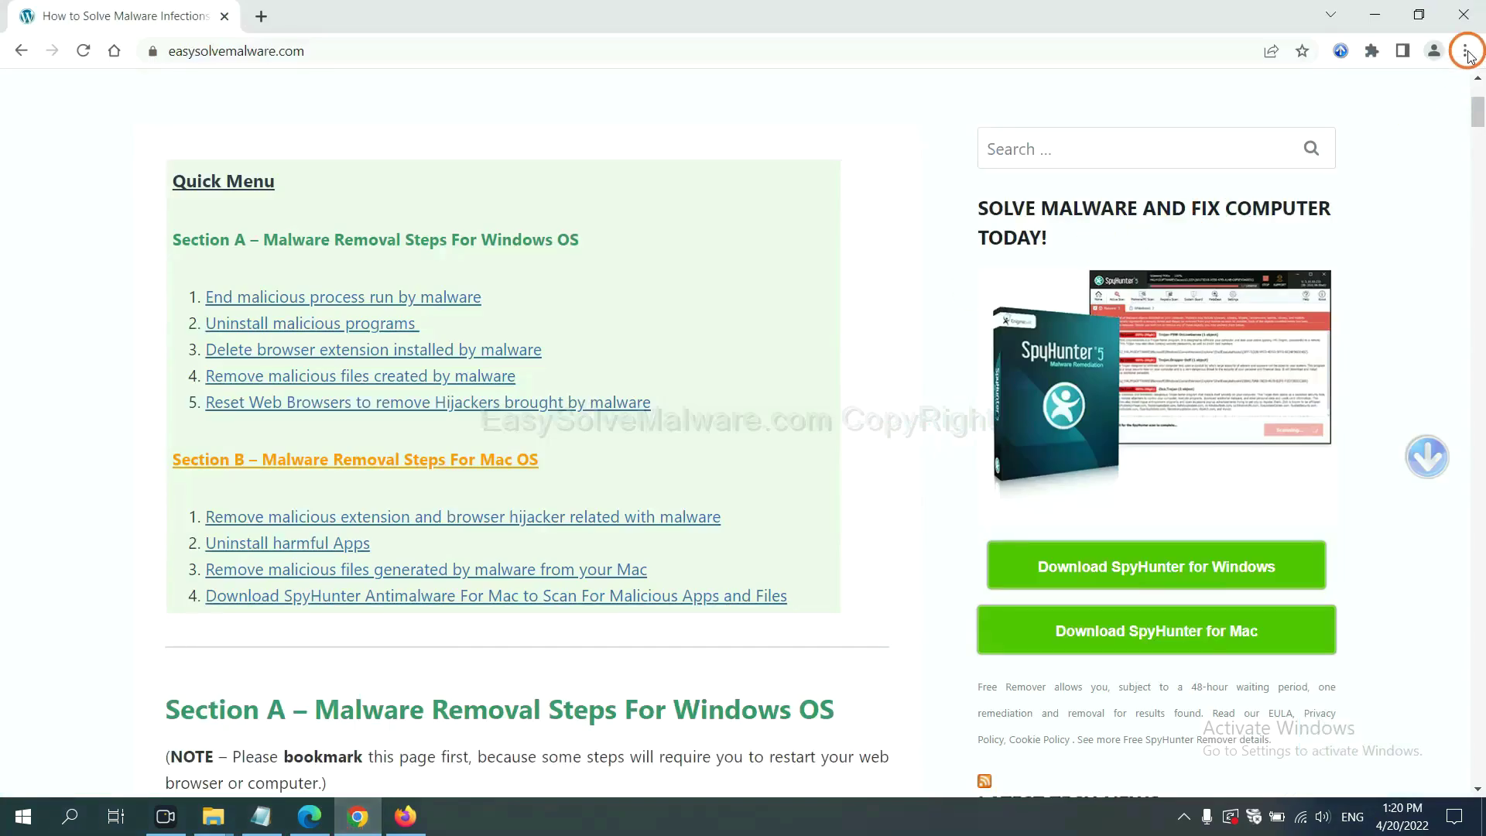
left_click(1466, 51)
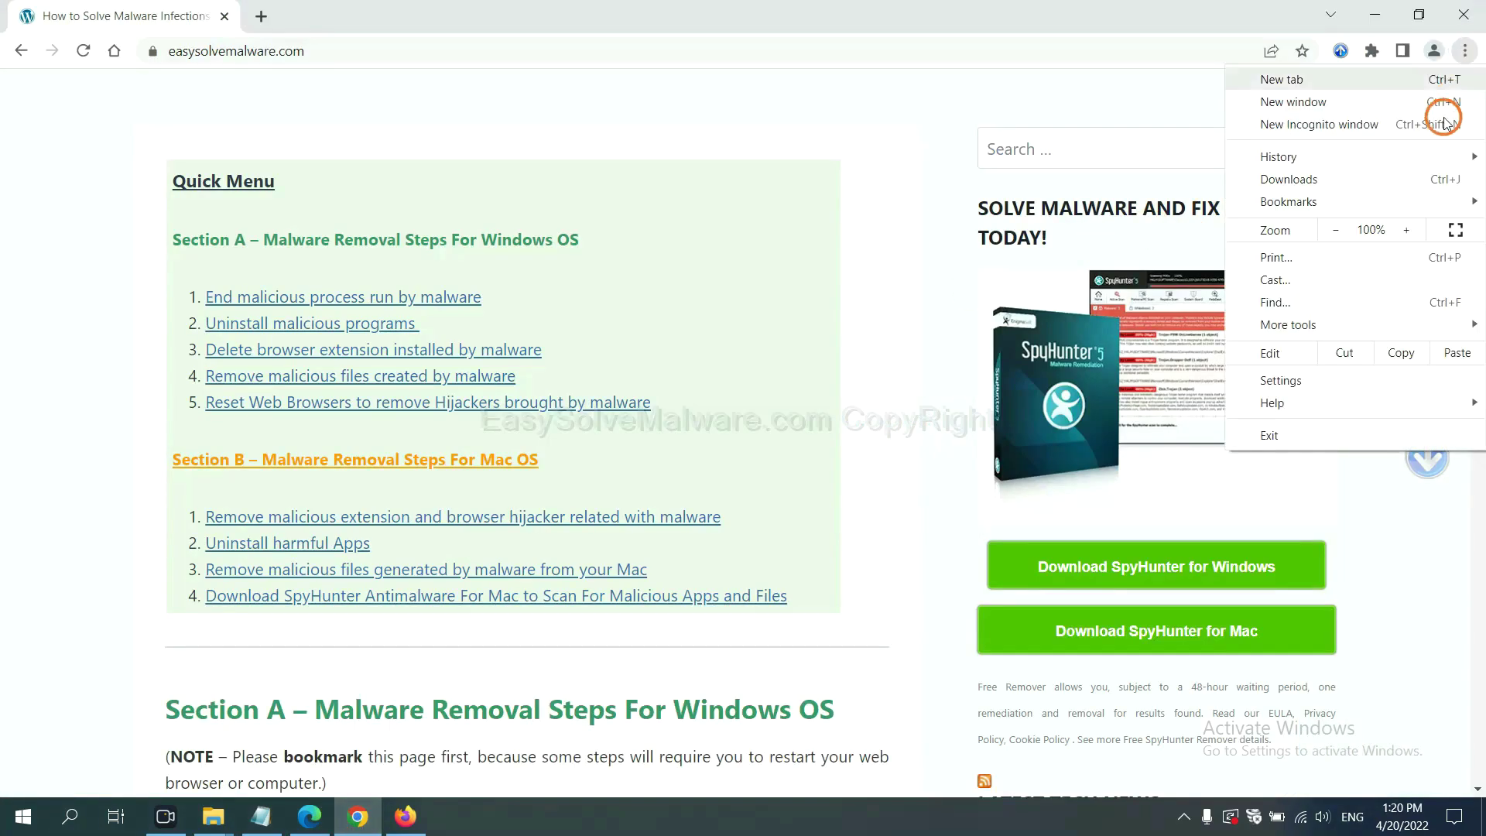
left_click(1300, 378)
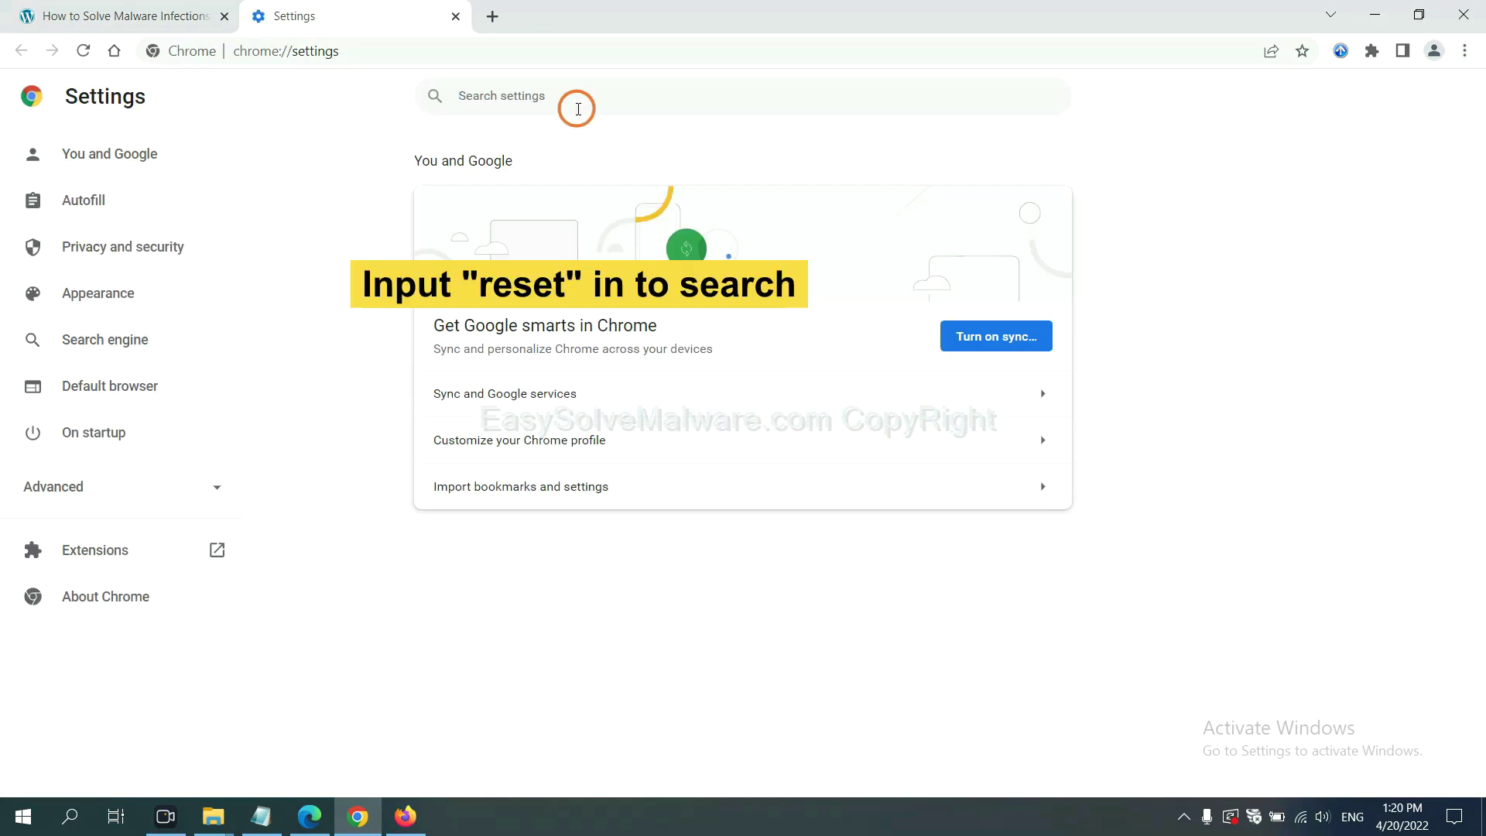
left_click(578, 109)
type("reset")
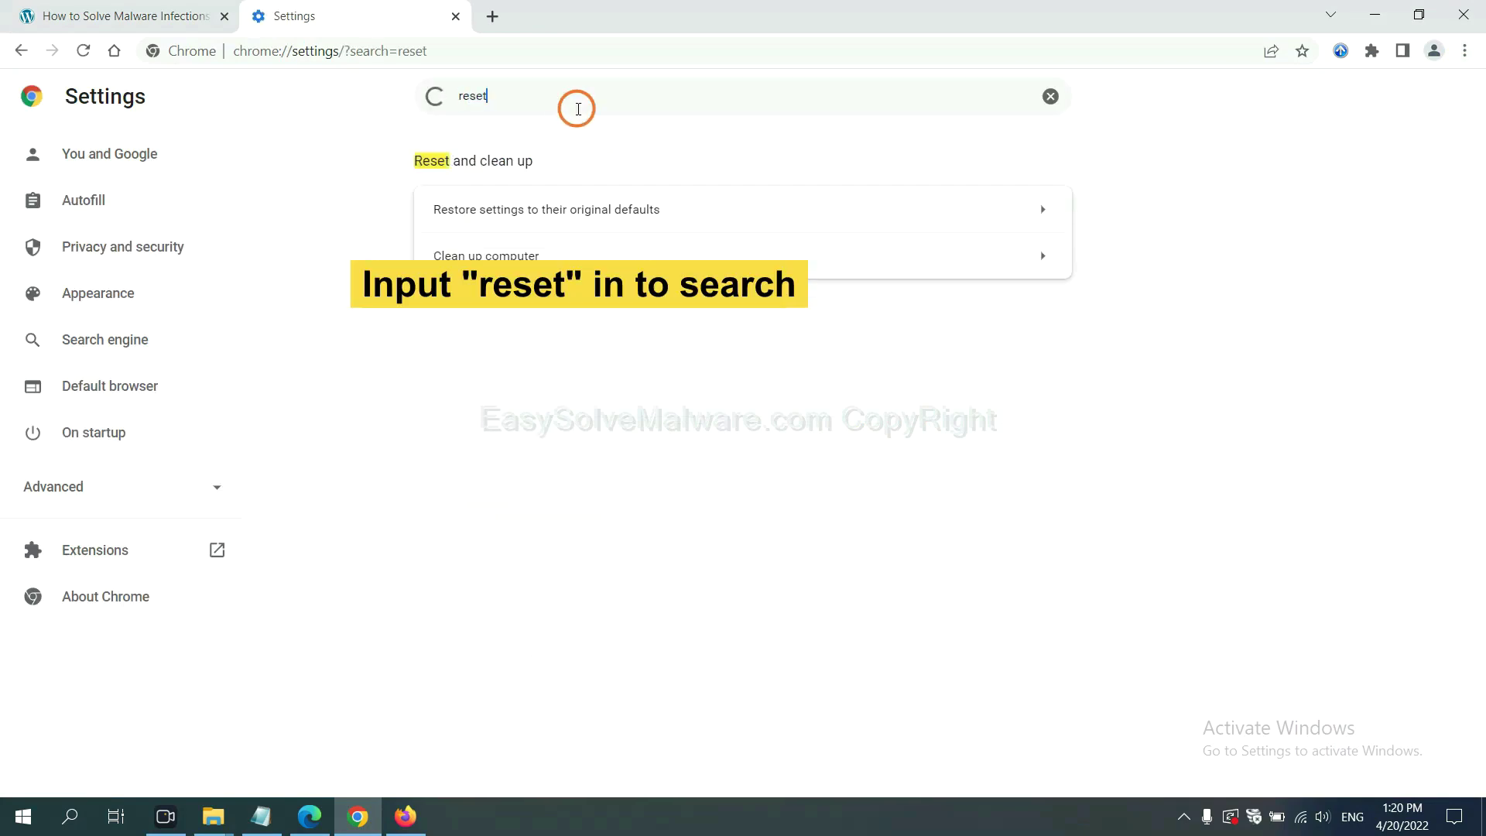
left_click(653, 211)
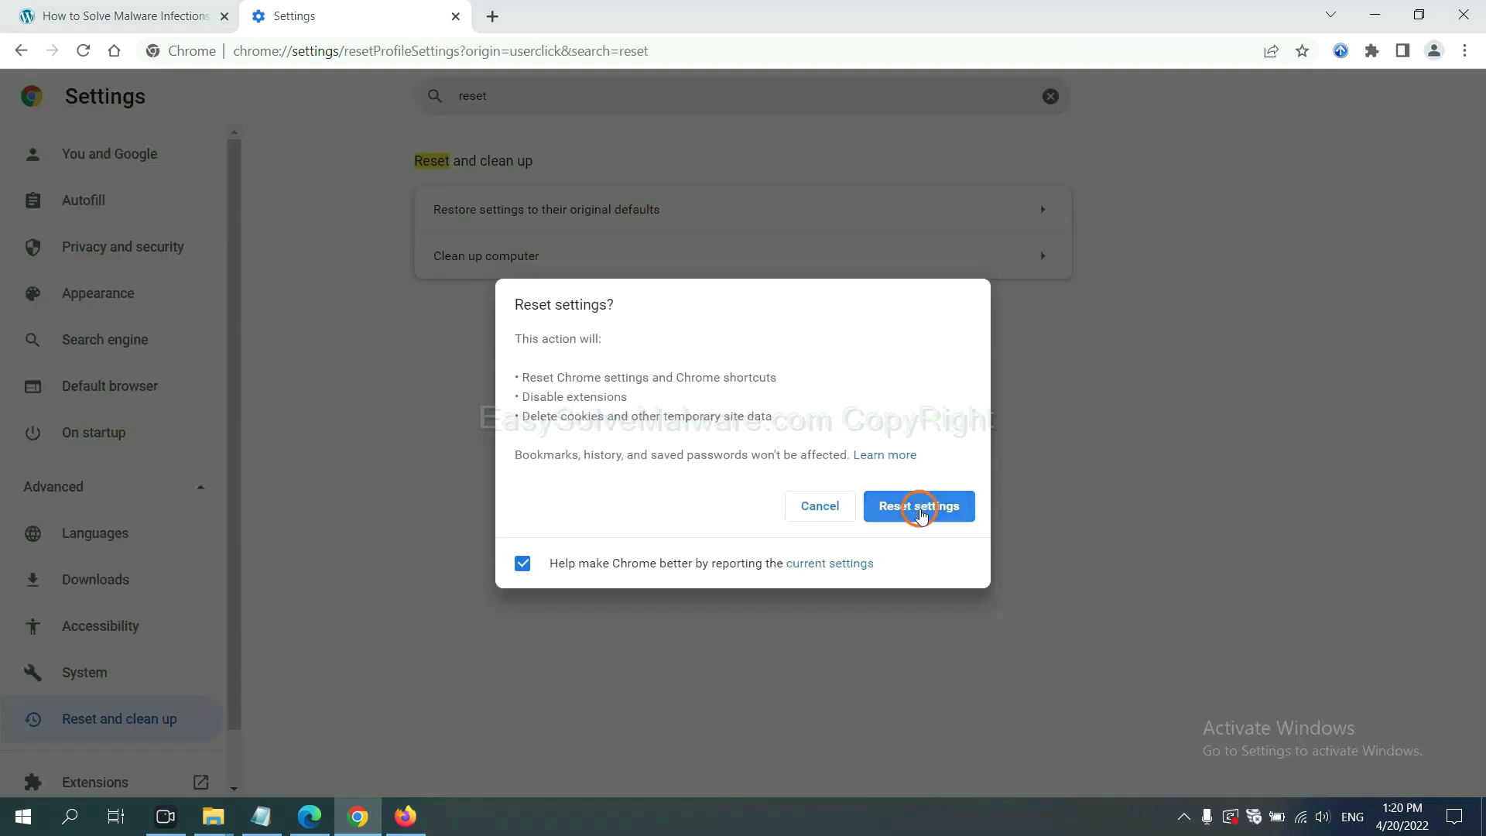
Switch to Firefox, open its troubleshooting information page, and refresh Firefox to its default settings.
left_click(410, 809)
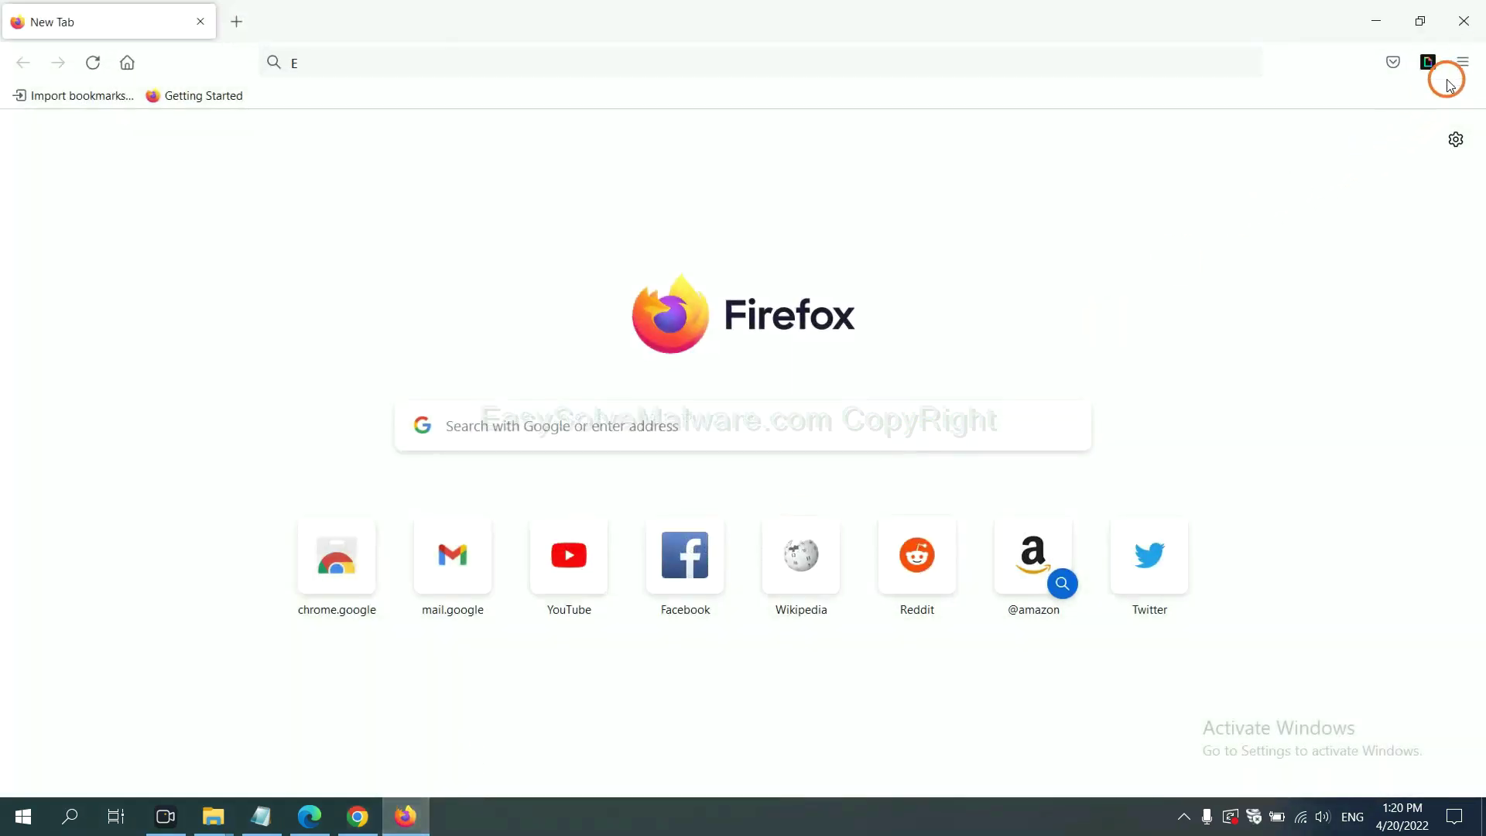
left_click(1464, 69)
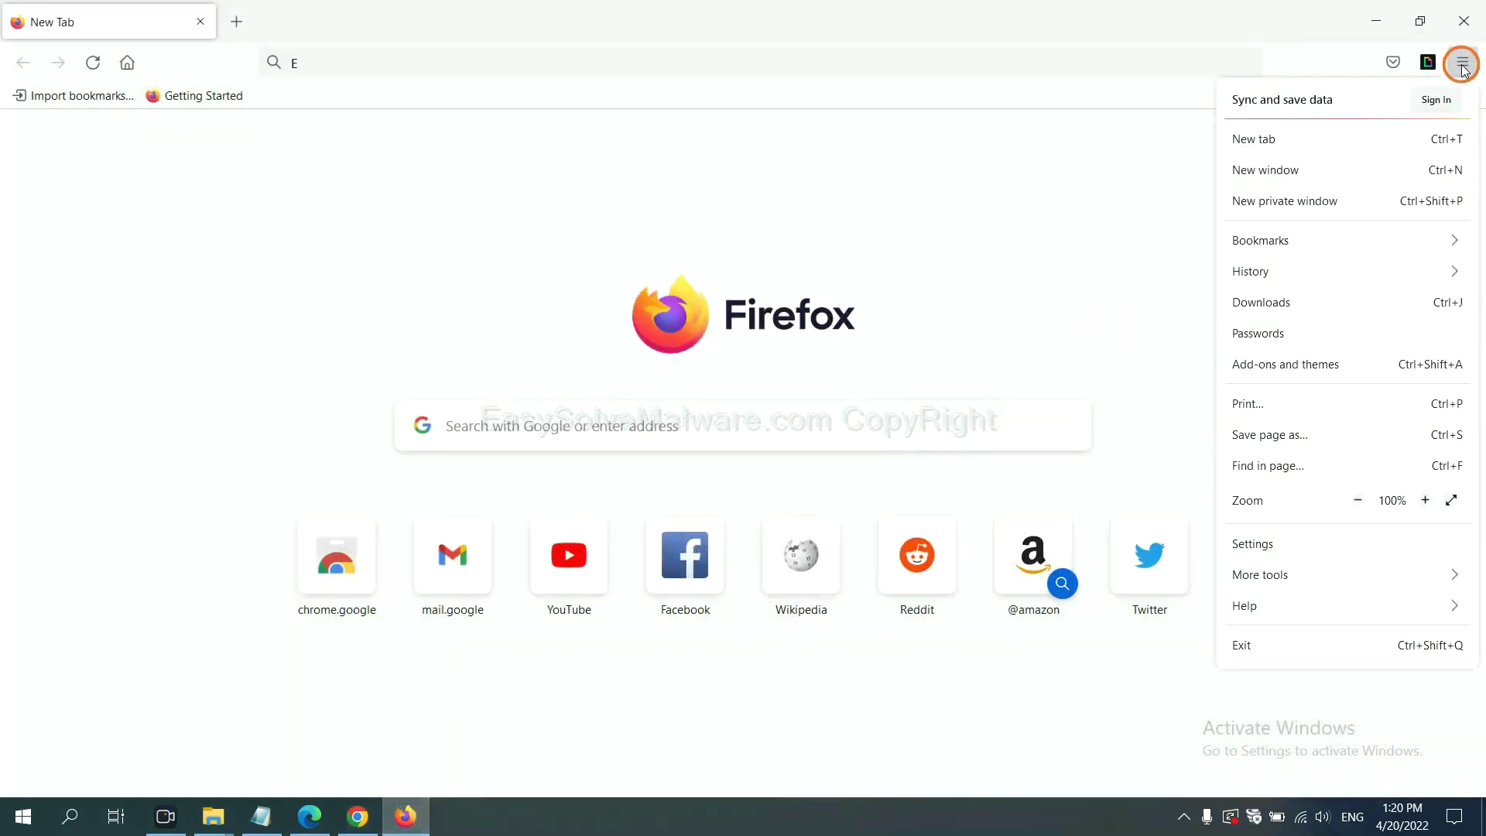
left_click(1278, 603)
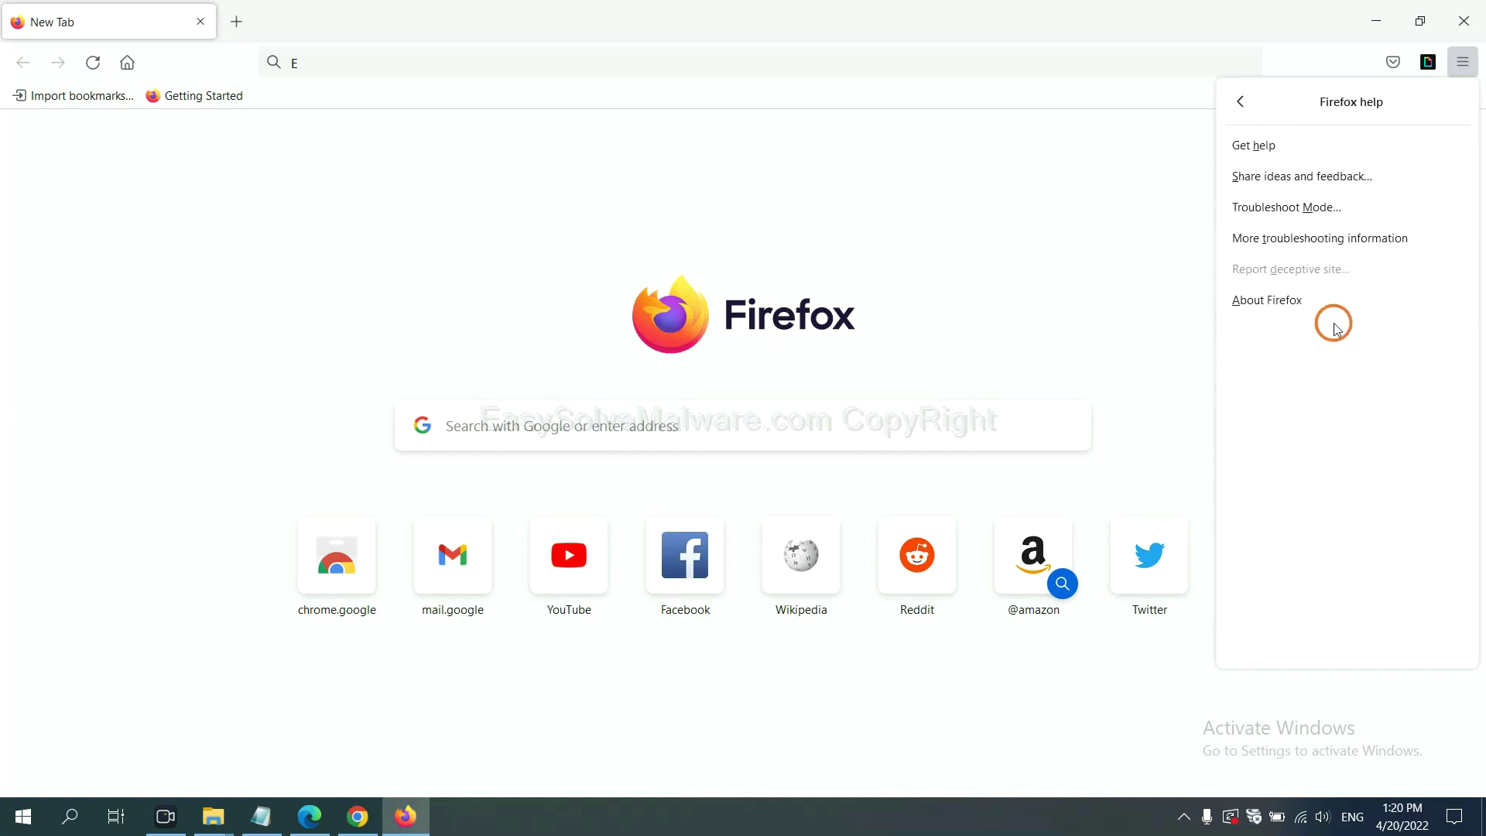
left_click(1307, 242)
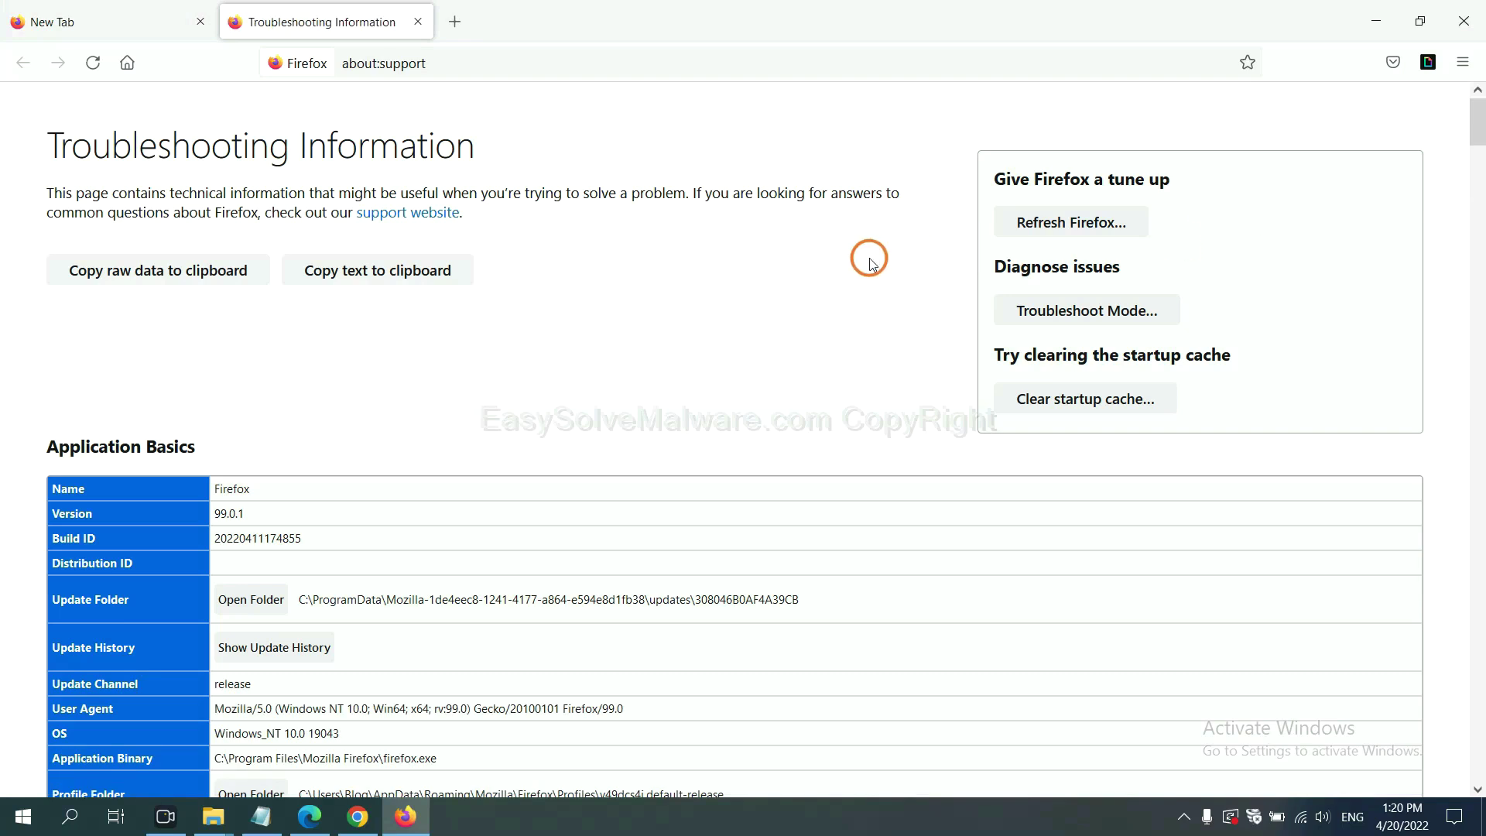
left_click(1046, 229)
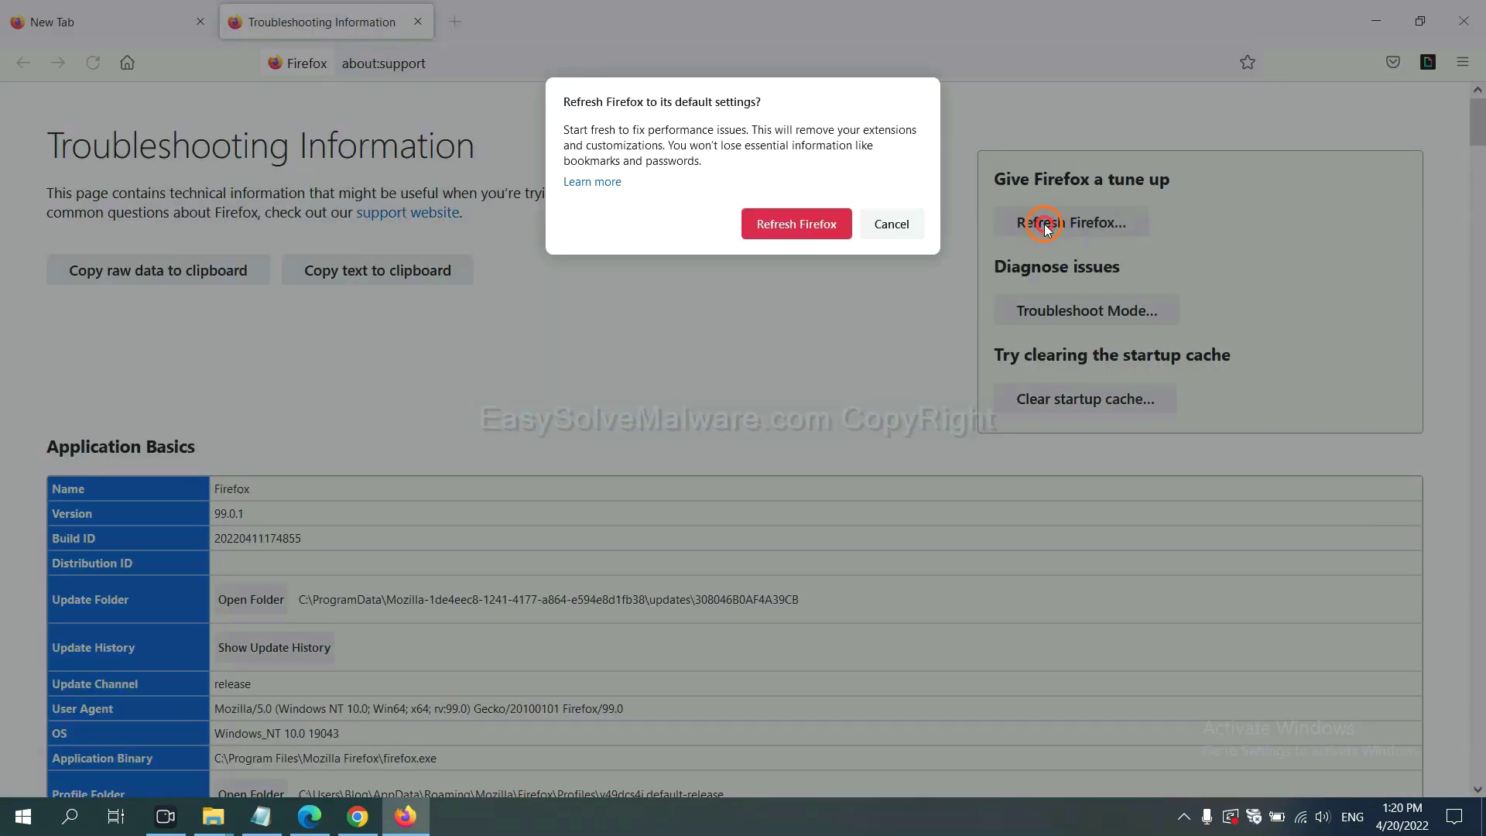
left_click(805, 231)
Switch to Microsoft Edge, search its settings for "reset", and open the prompt to restore settings to their default values.
left_click(310, 818)
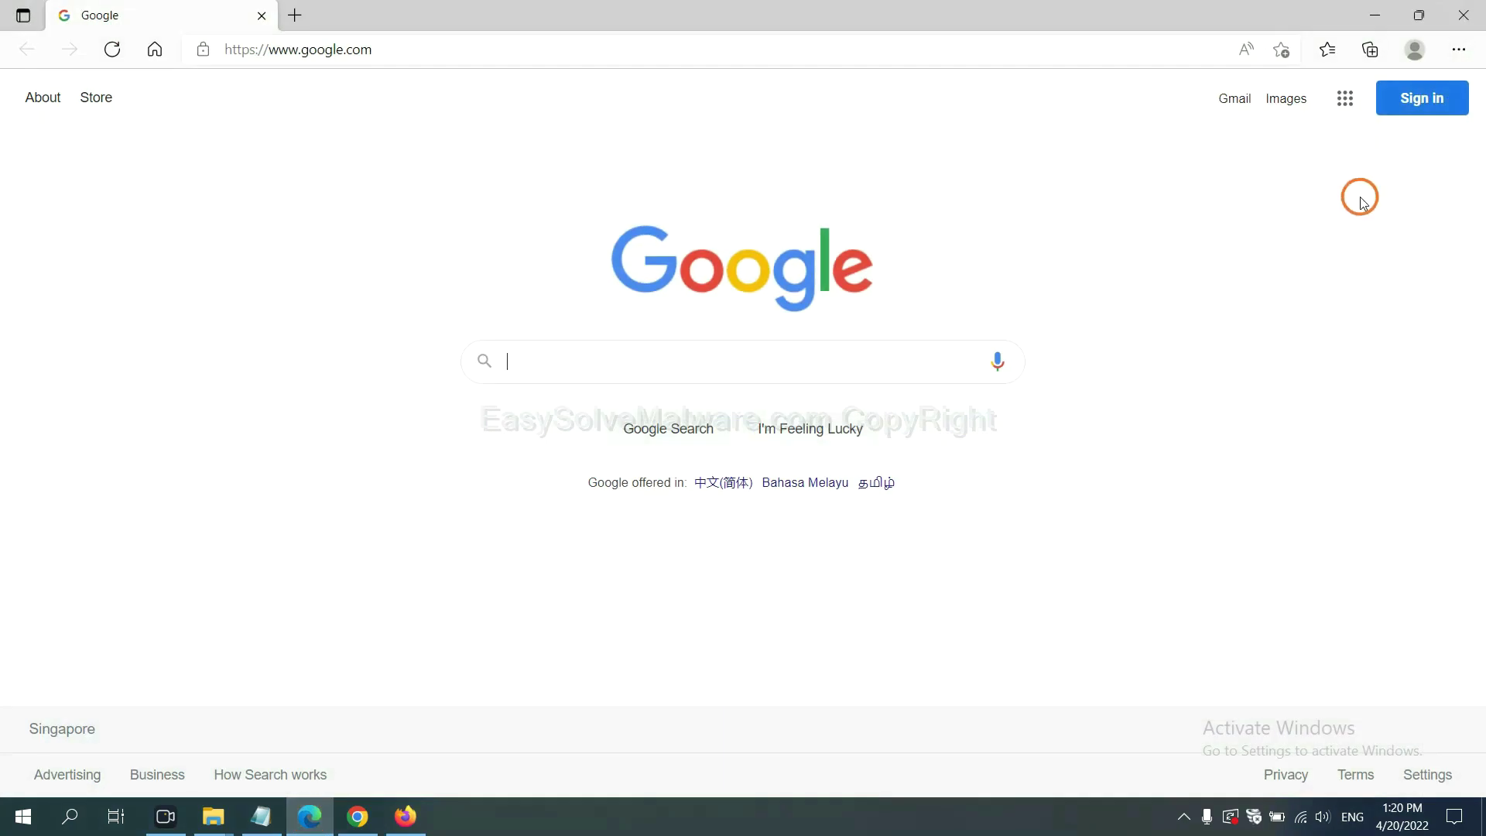
left_click(1458, 50)
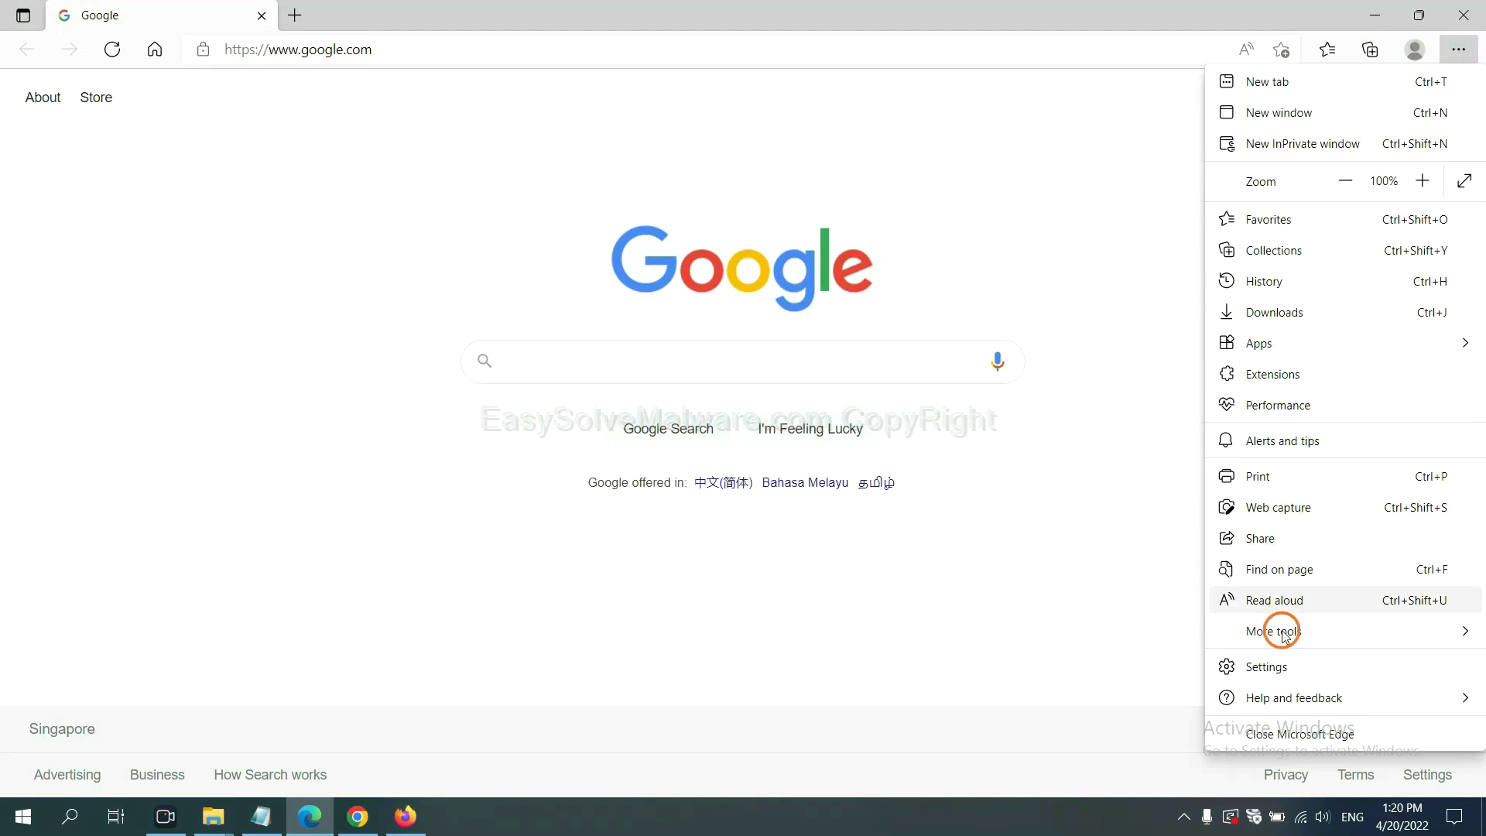
left_click(1281, 667)
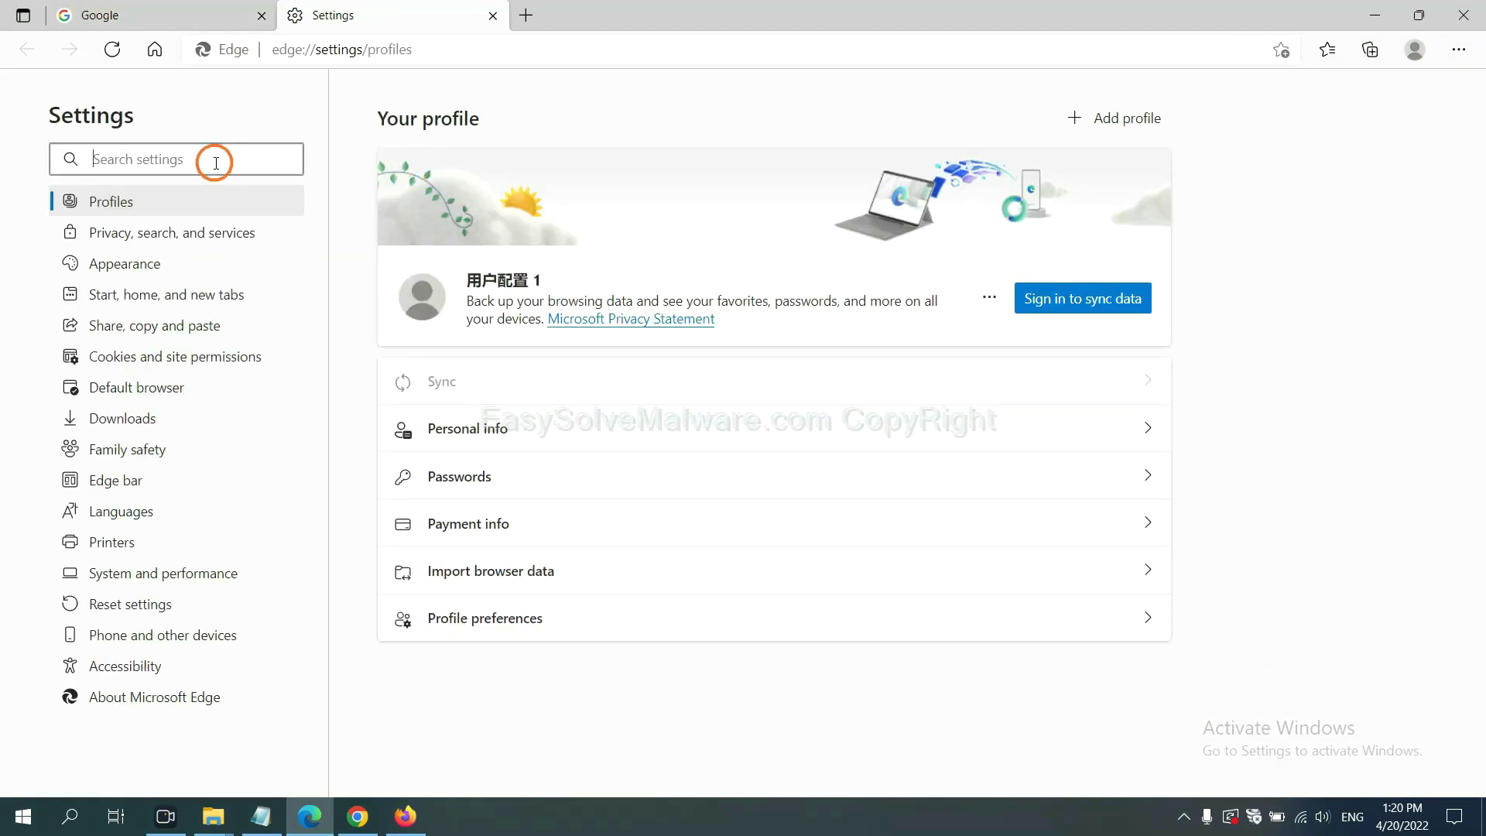
type("re")
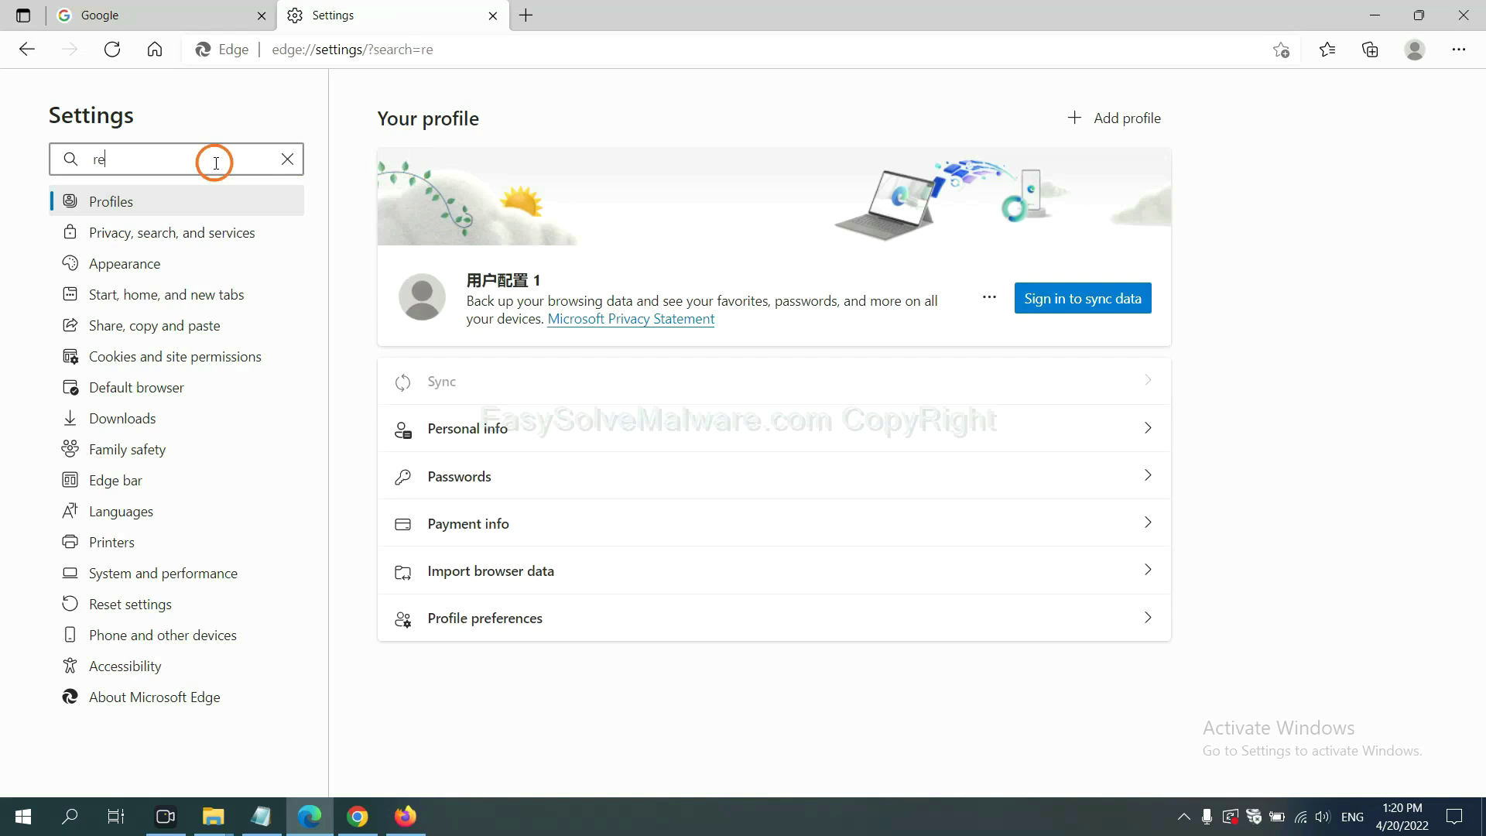
type("set")
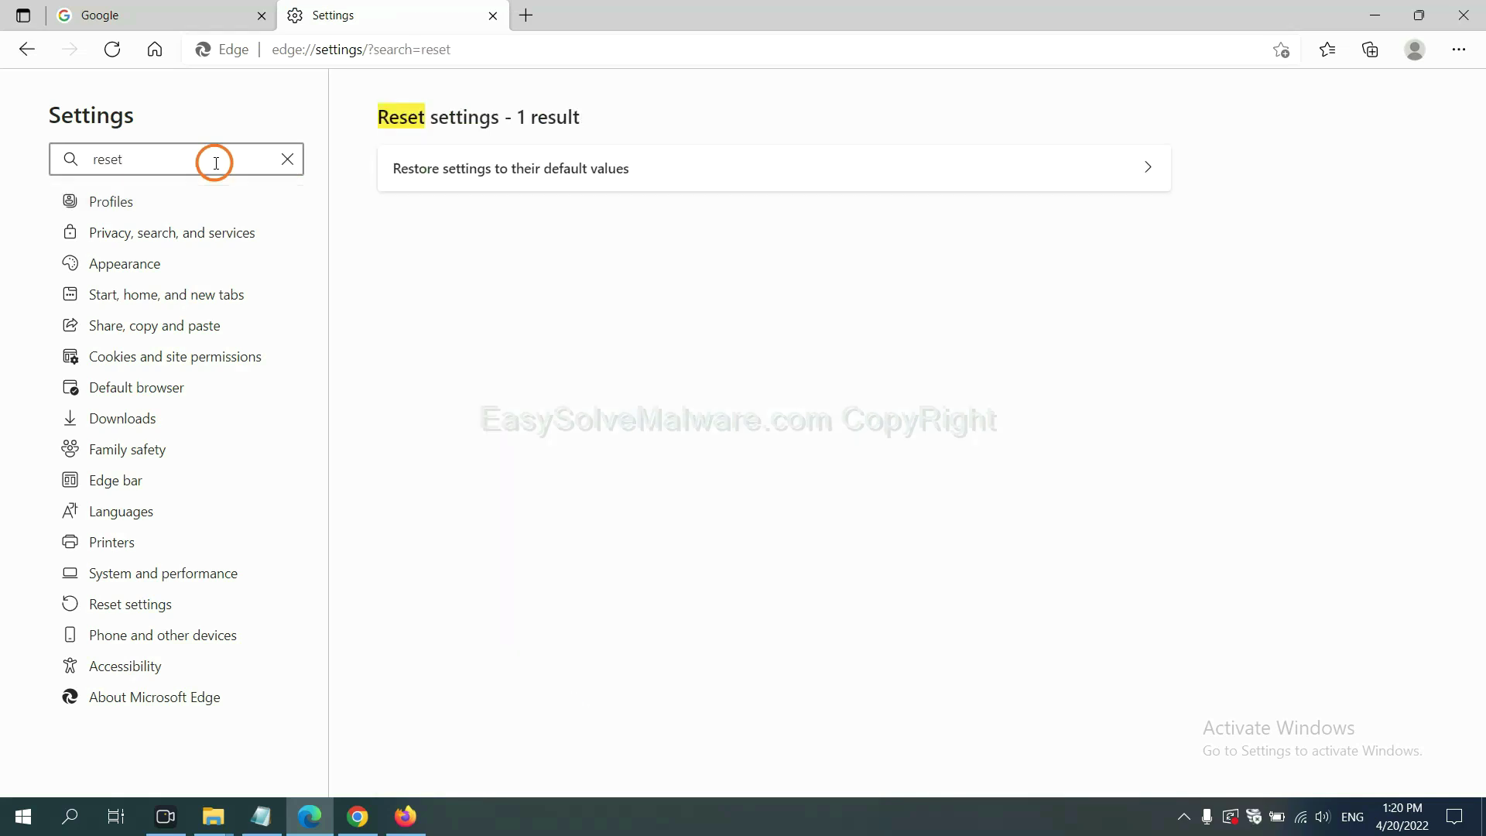
left_click(528, 174)
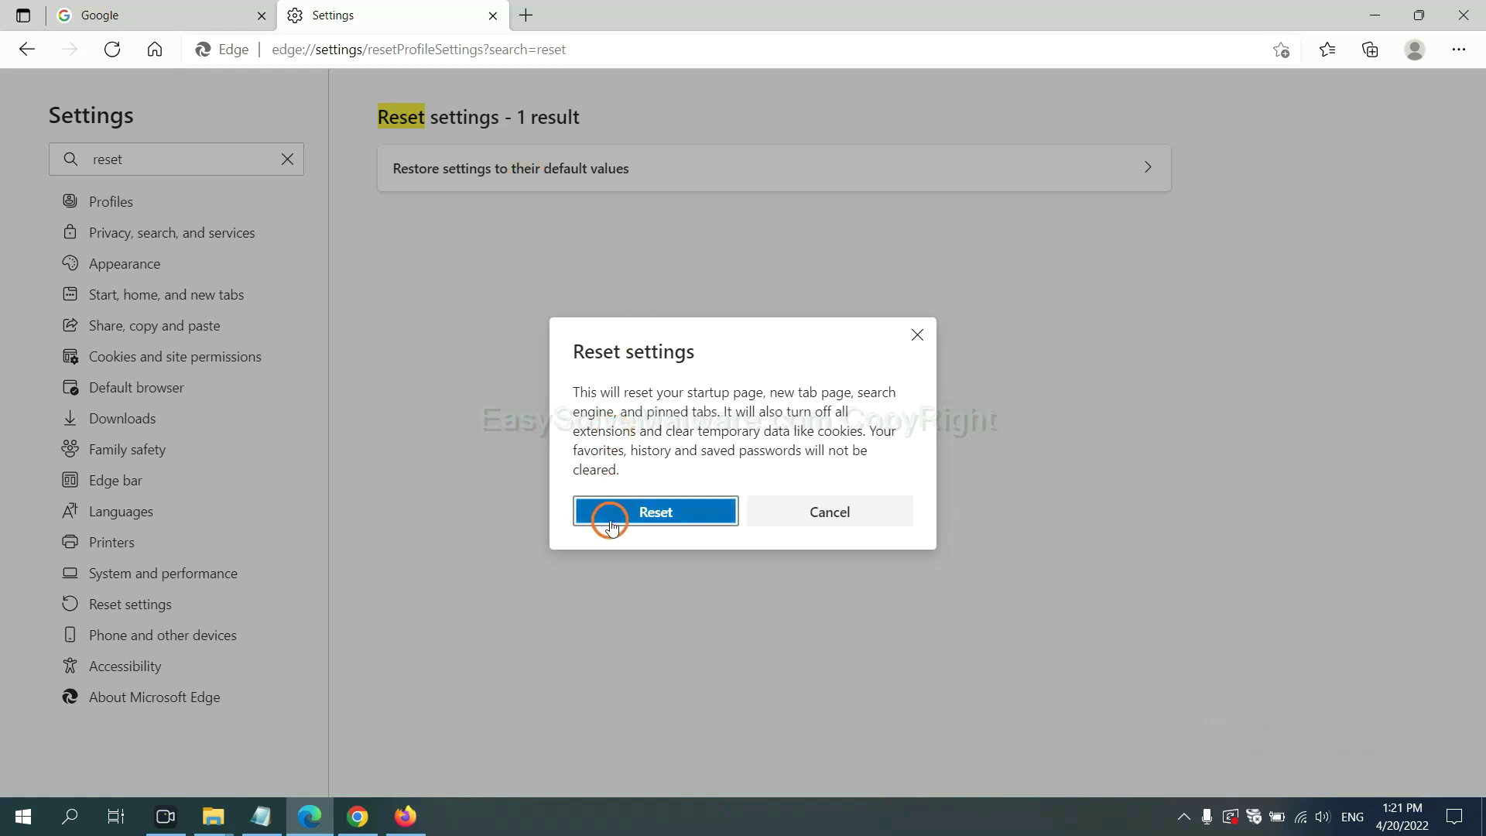